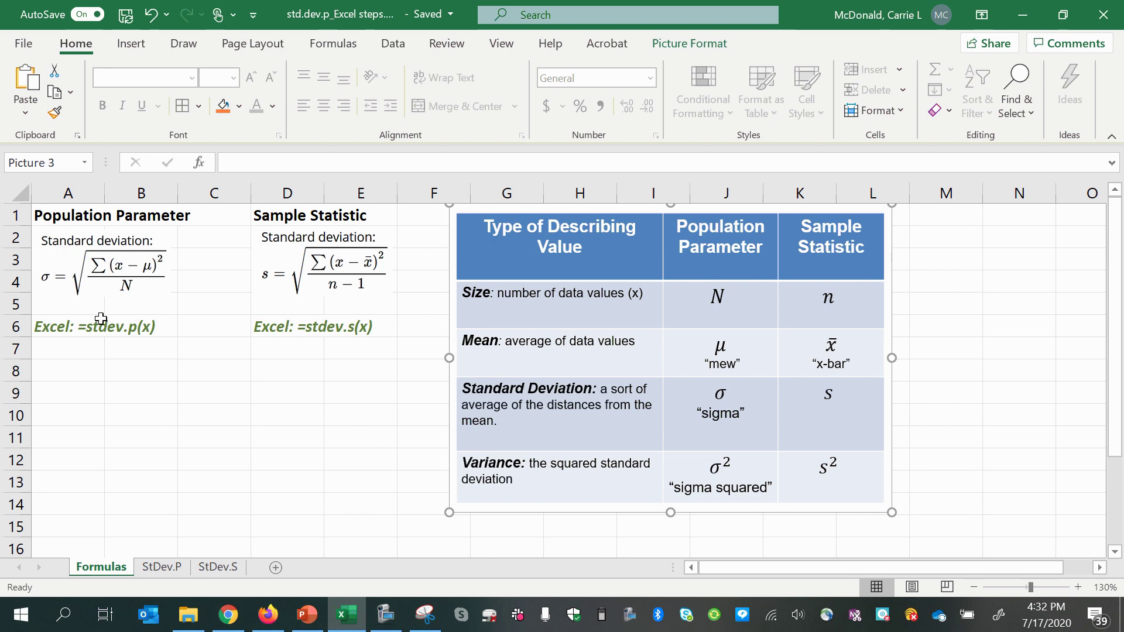
Step: Leave the Formulas sheet for the StDev.P sheet holding data values 14, 5, 5, 15, 12
ctrl+scroll(100, 318, up, 5)
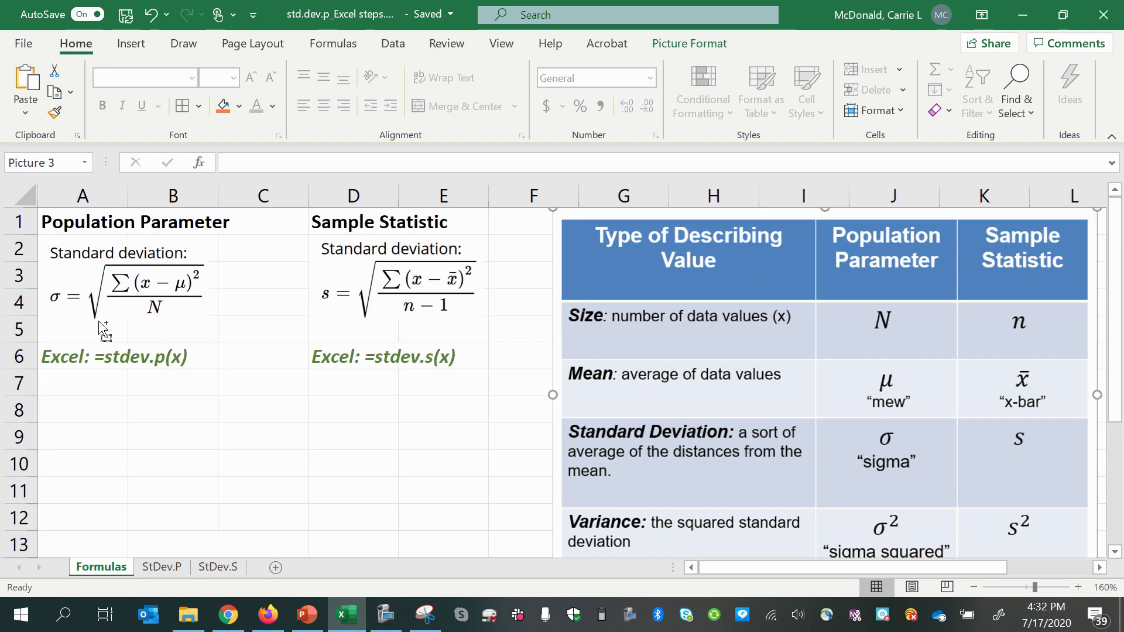
ctrl+scroll(112, 338, up, 1)
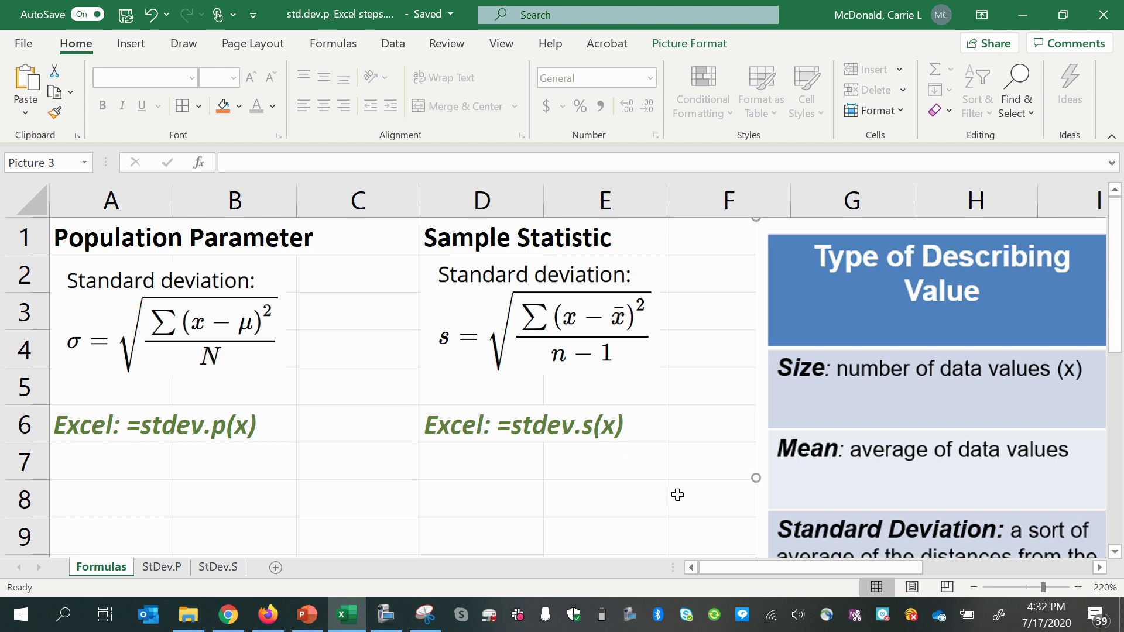
drag(715, 564, 794, 563)
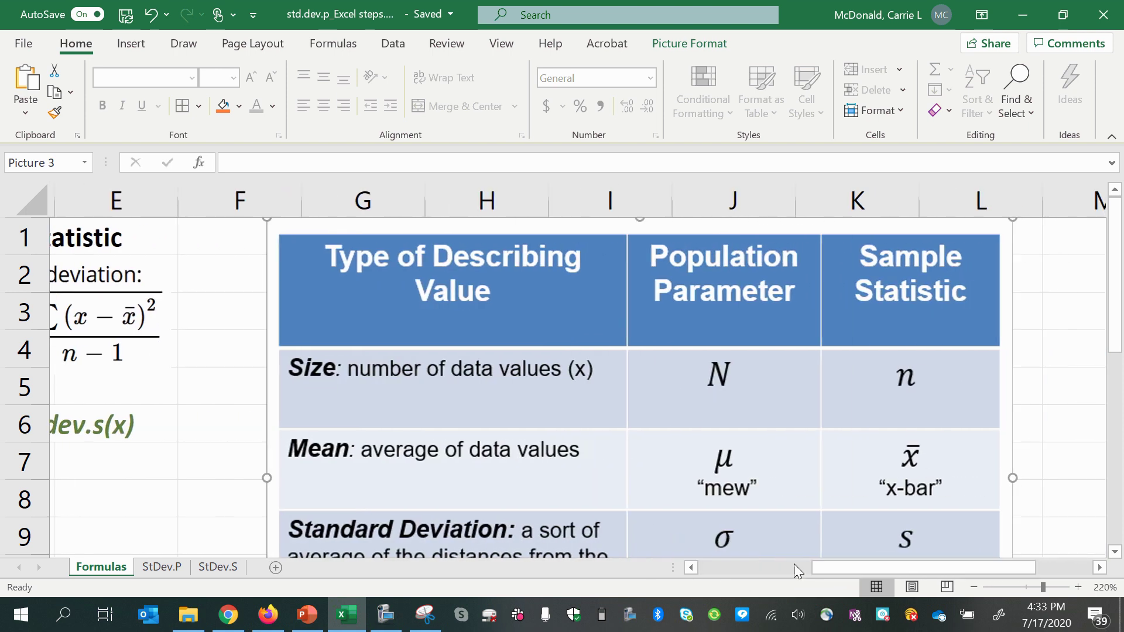
scroll(702, 519, down, 3)
scroll(692, 508, down, 2)
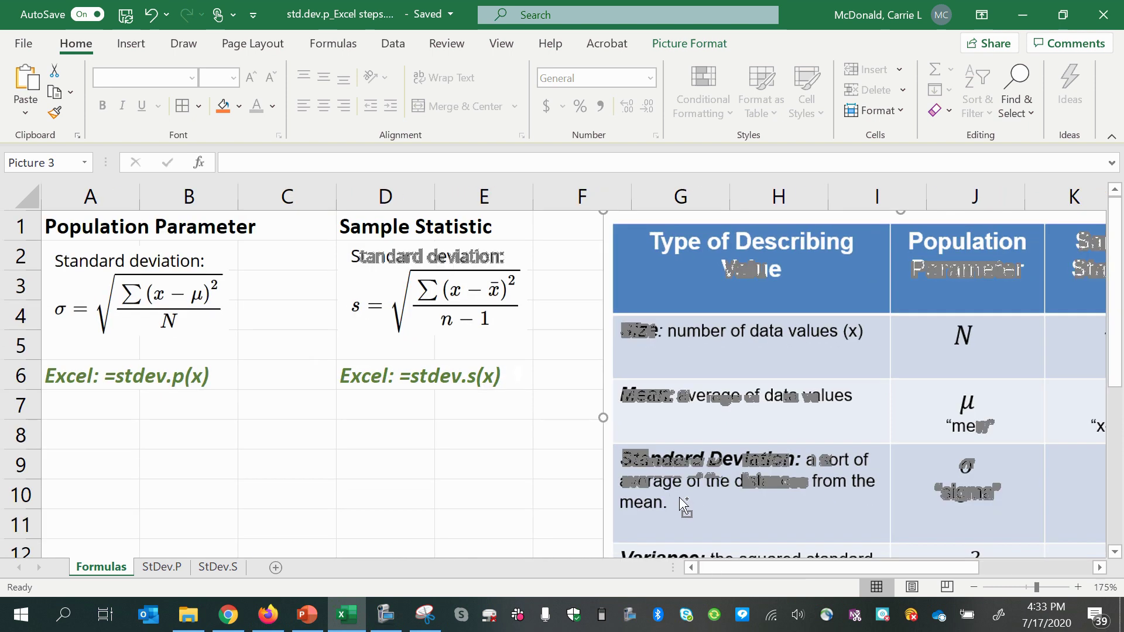
drag(720, 567, 736, 532)
scroll(732, 515, down, 1)
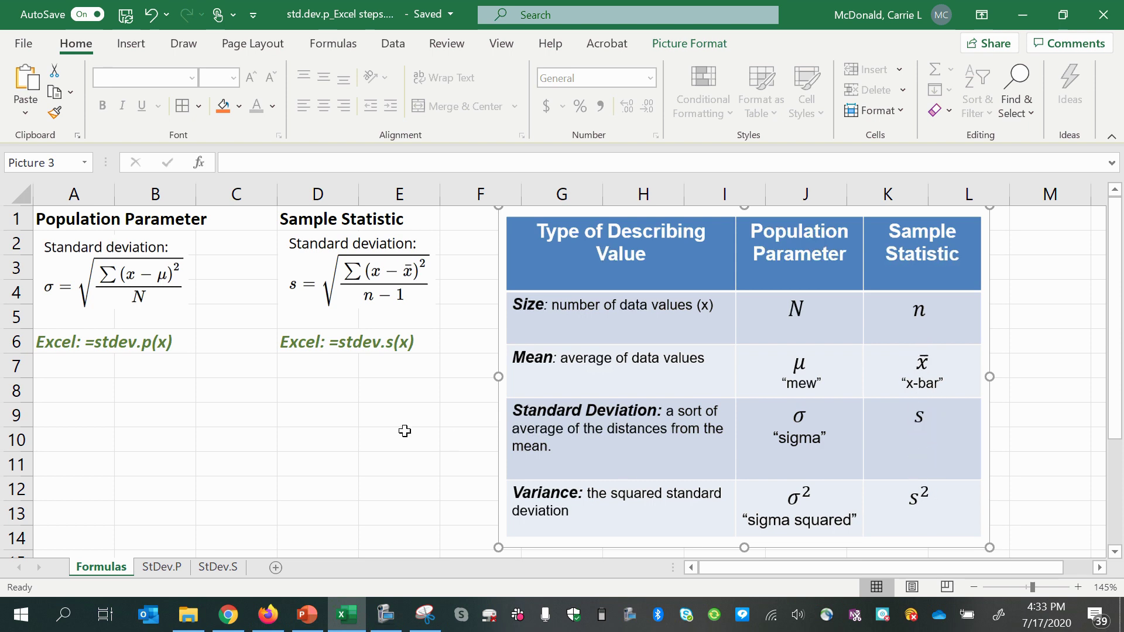
click(161, 569)
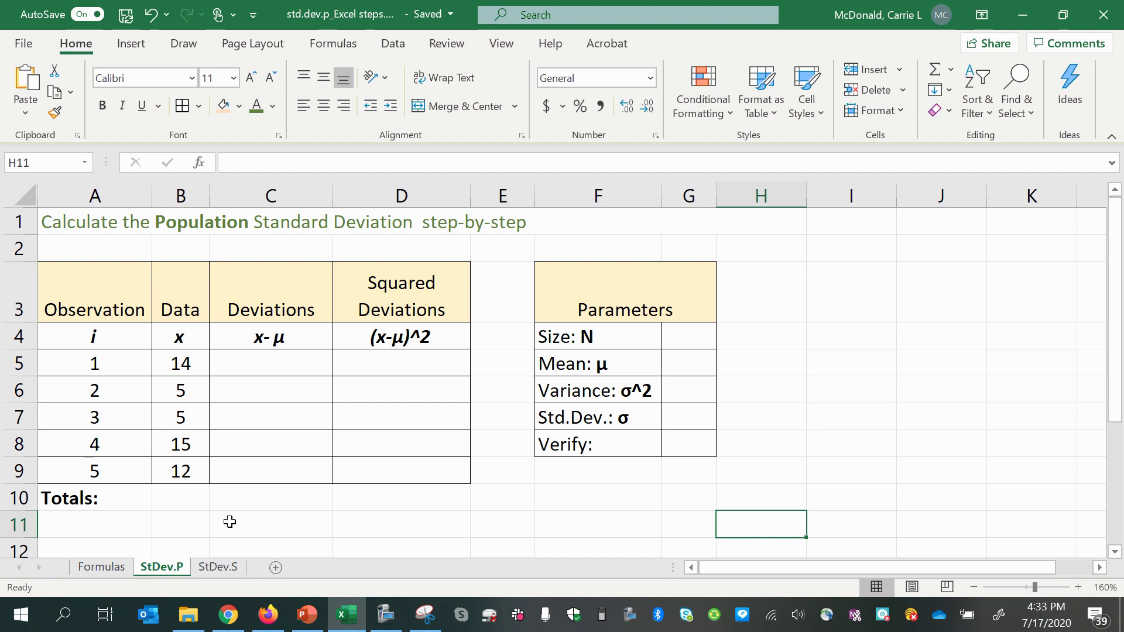
click(694, 342)
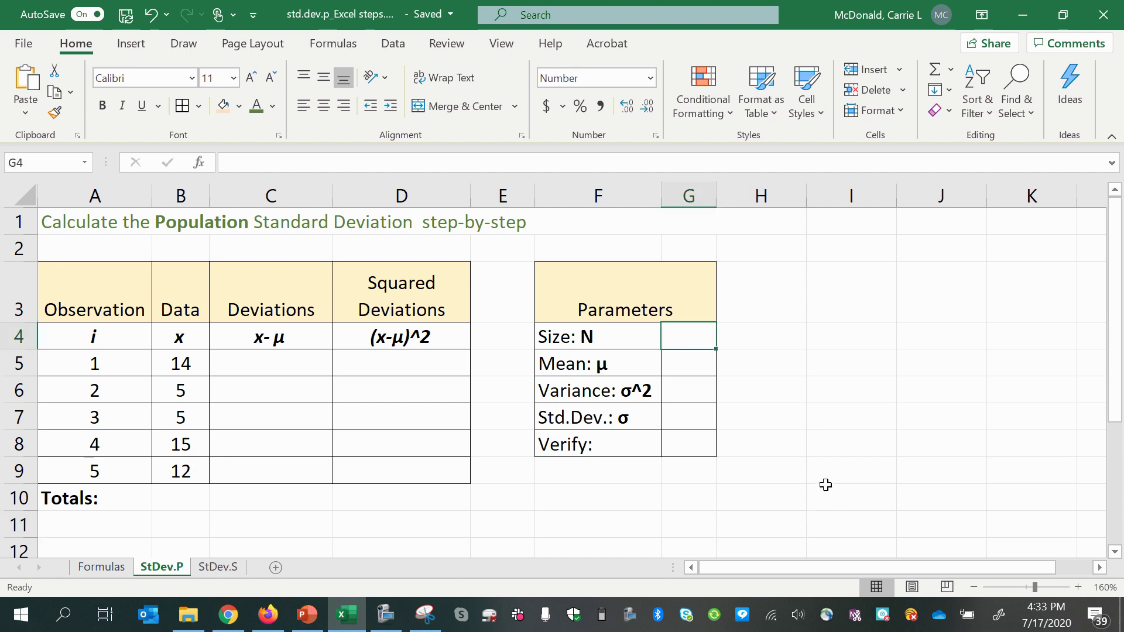
Step: Enter =COUNT(B5:B9) in G4 so the size N reads 5
text(=count()
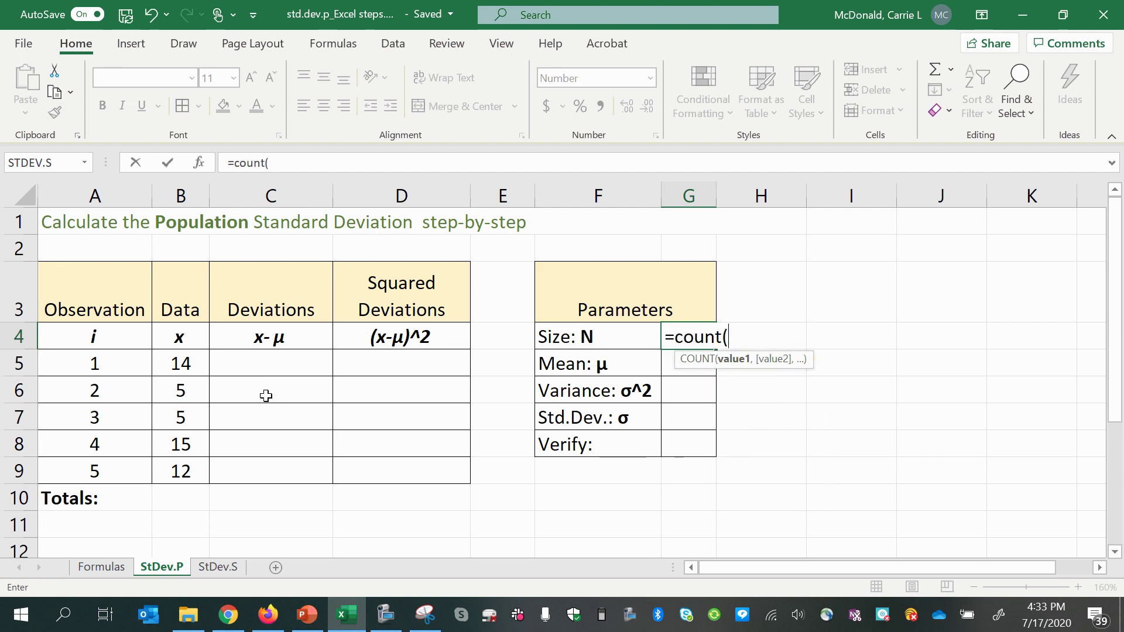
drag(199, 332, 184, 466)
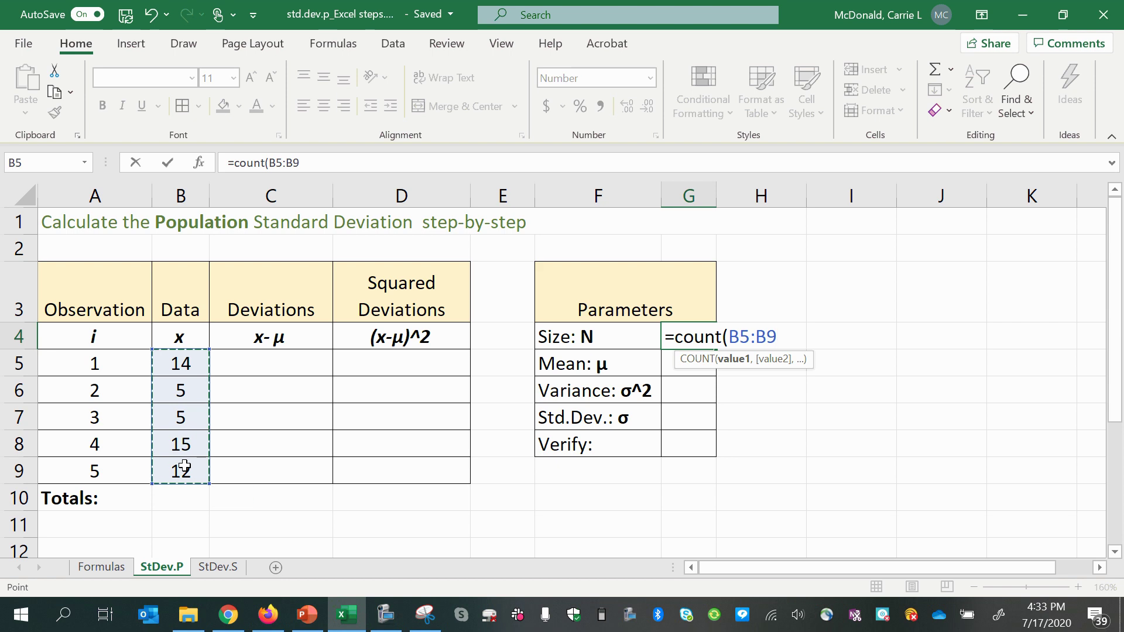
key(Return)
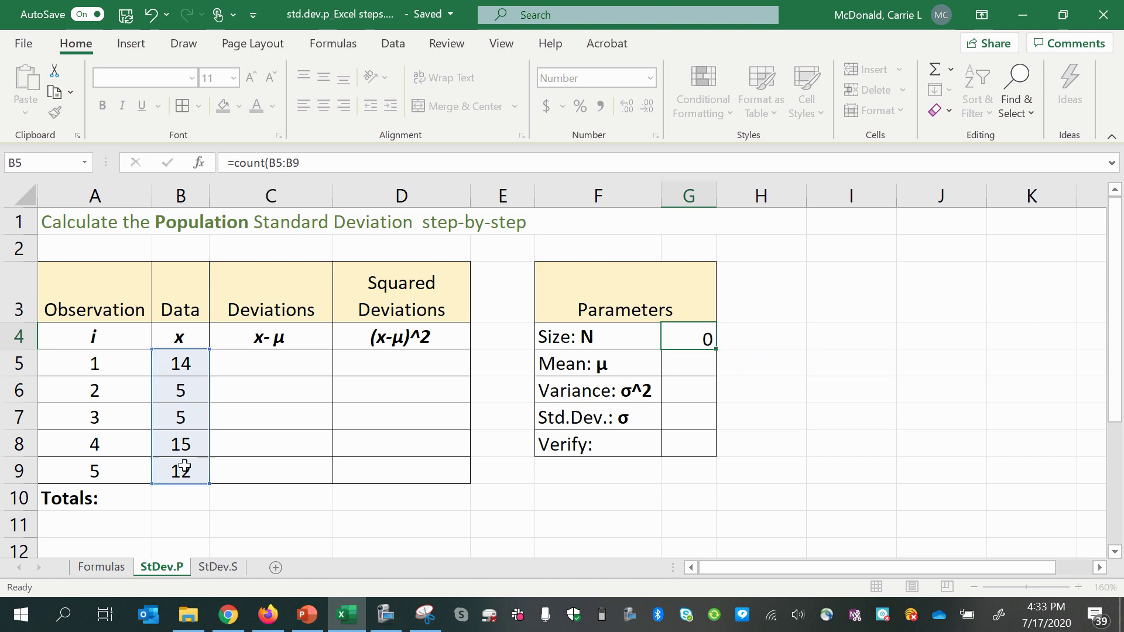
Step: Total the data in B10 with =SUM(B5:B9), giving 51
text(=)
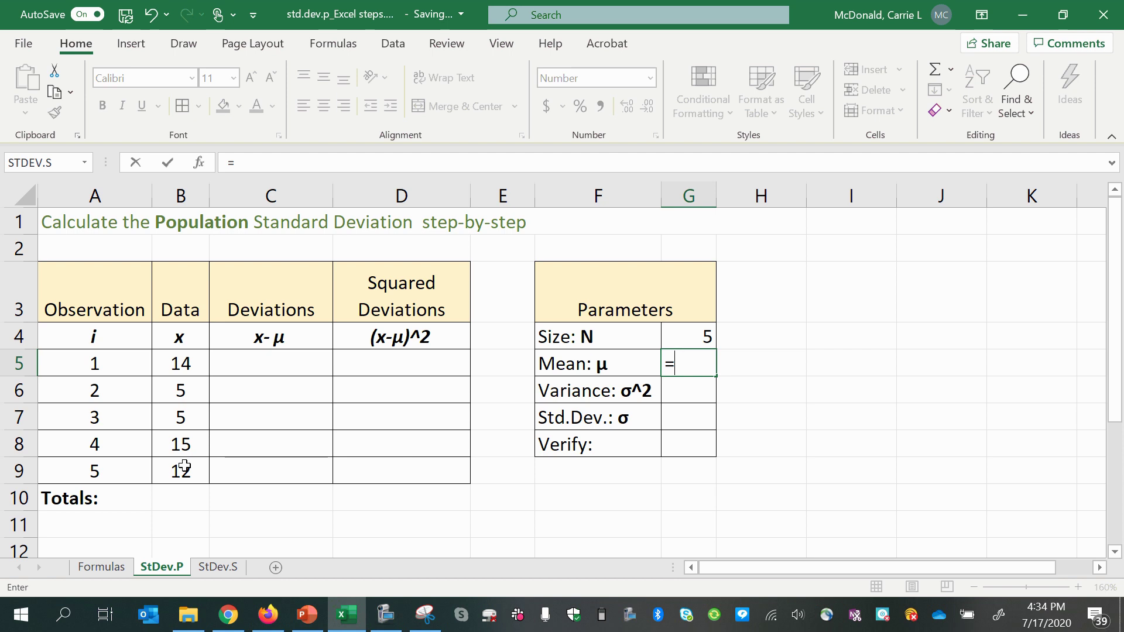
text(su)
key(BackSpace)
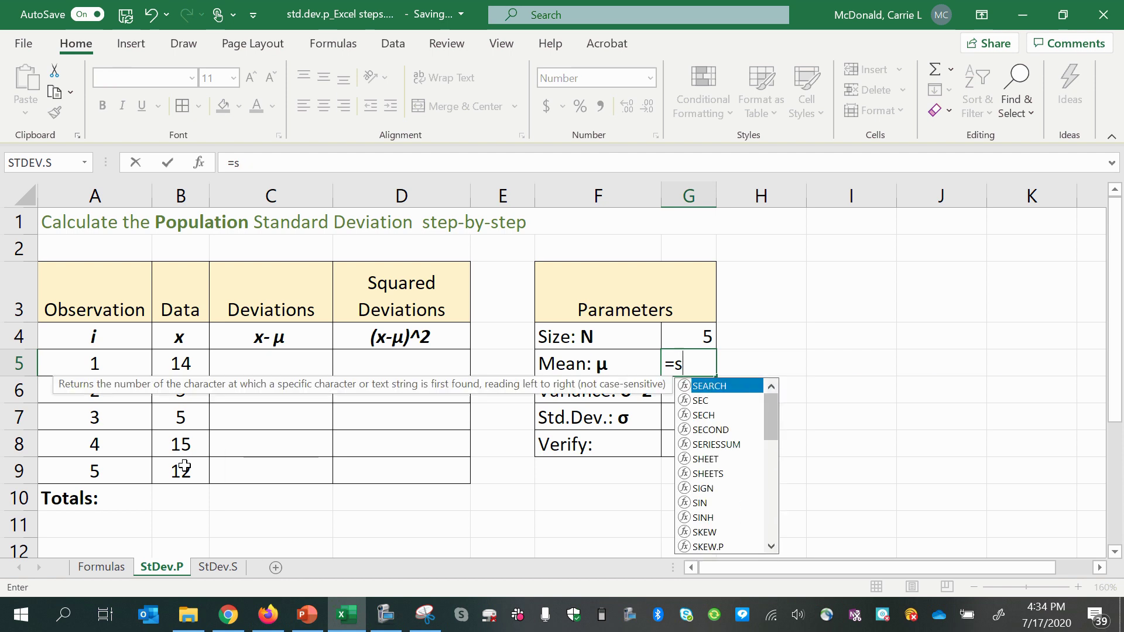
key(BackSpace)
key(BackSpace)
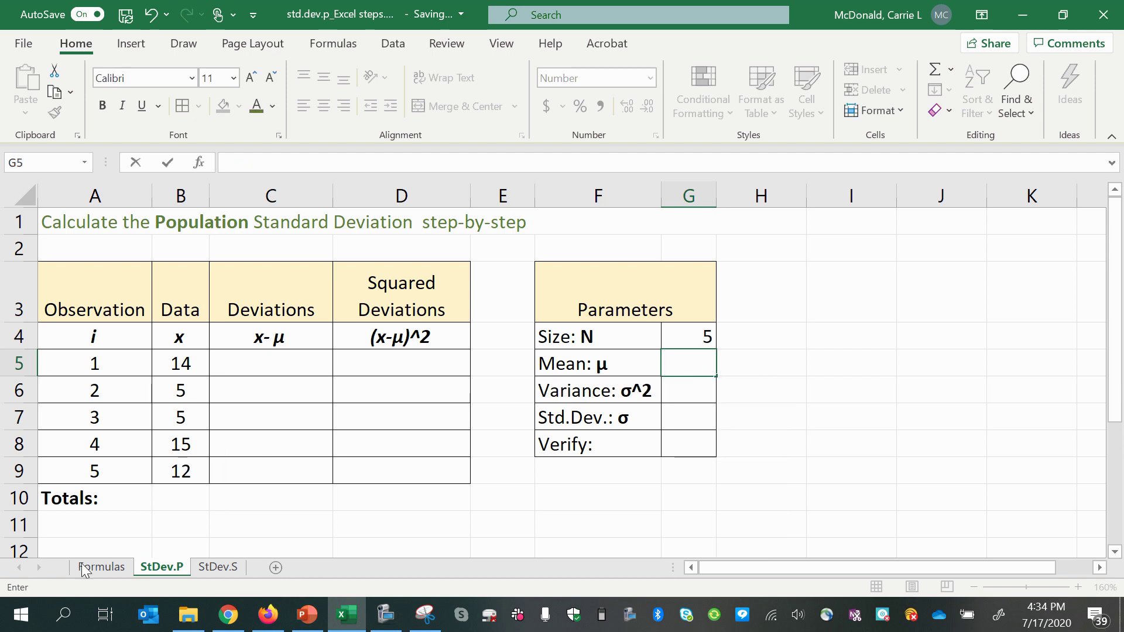
click(195, 505)
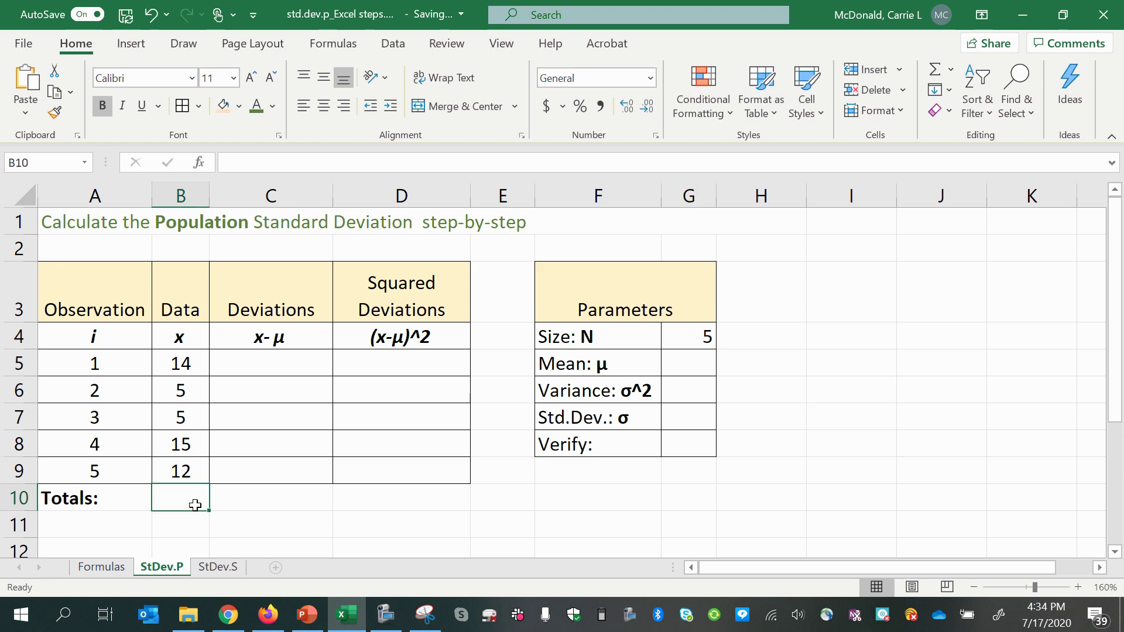
text(=sum()
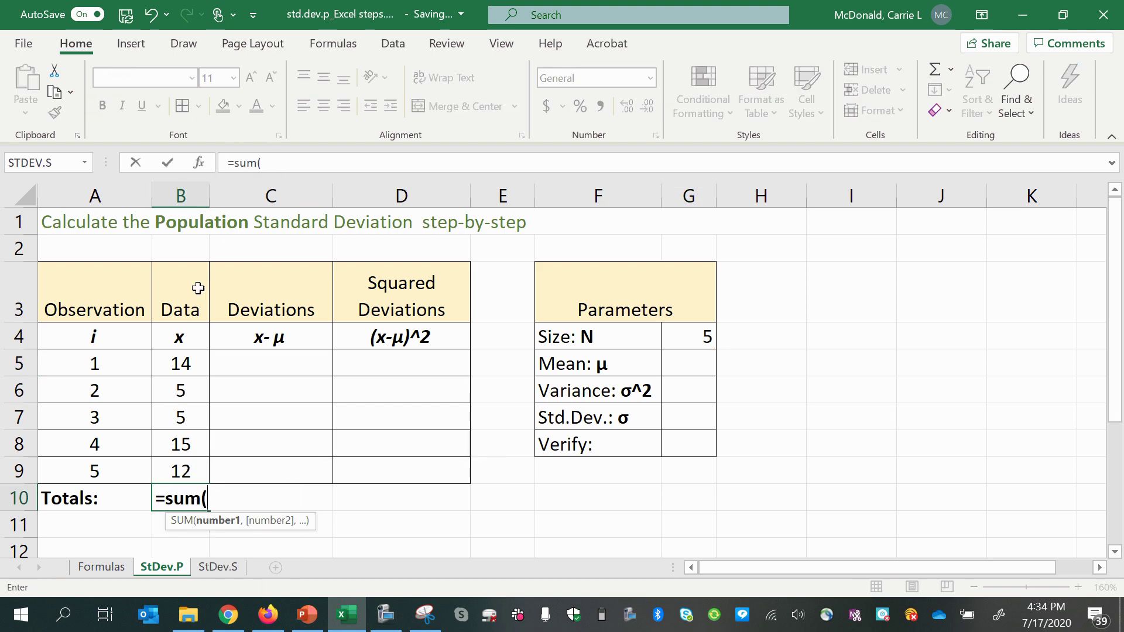
drag(194, 360, 190, 477)
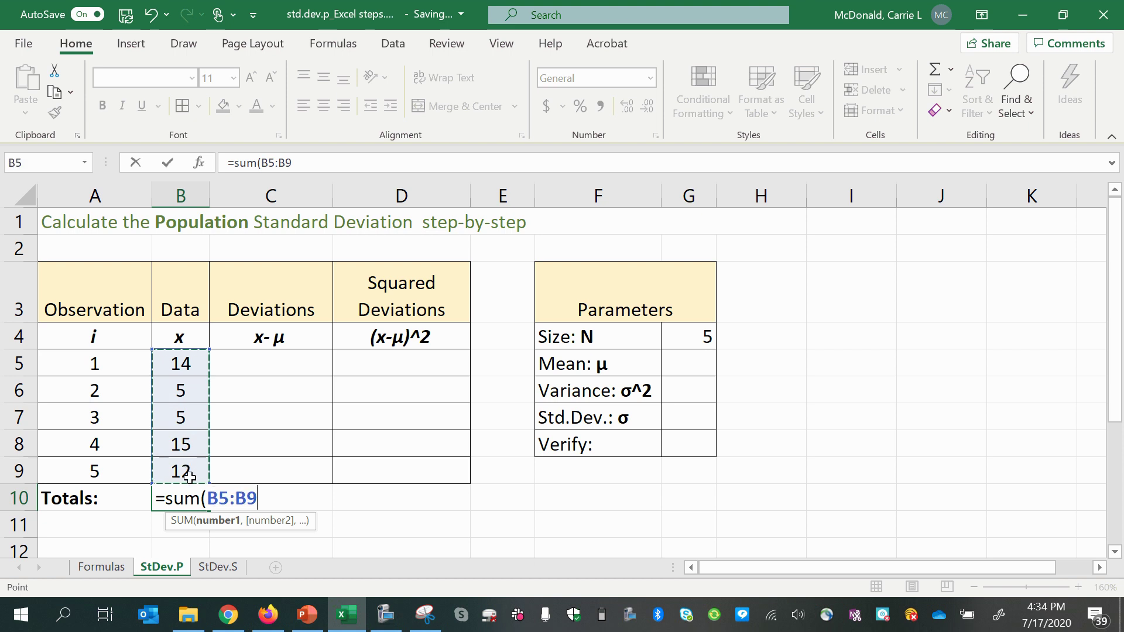
key(Return)
click(188, 498)
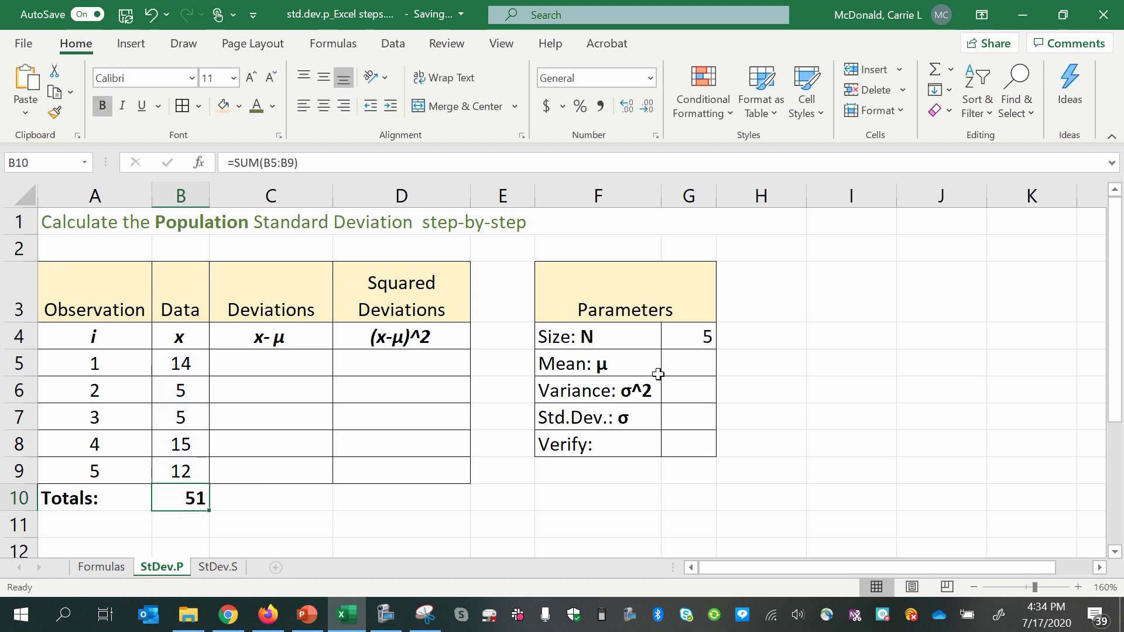
Step: Compute the mean in G5 as =B10/G4, giving 10.20
click(680, 365)
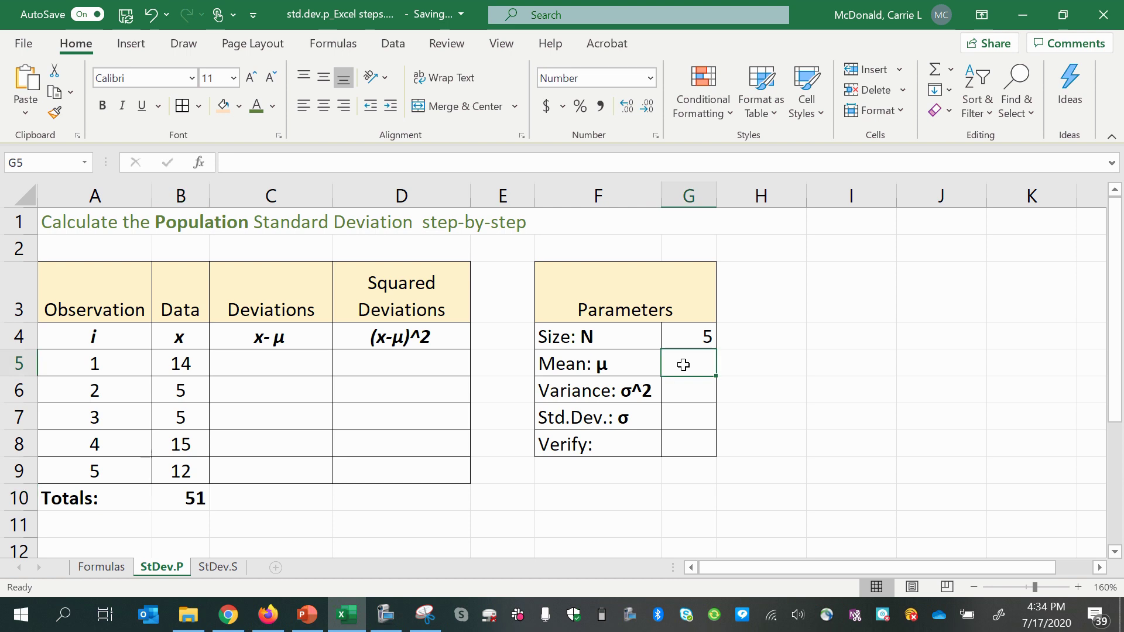
text(=)
click(175, 498)
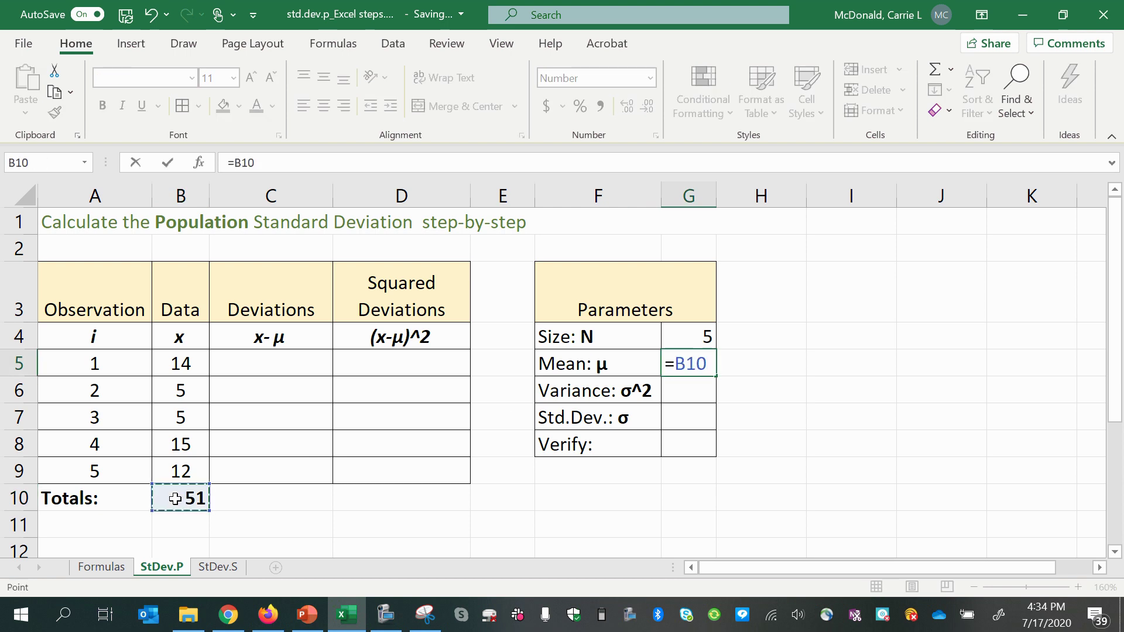
text(/)
click(697, 333)
key(Return)
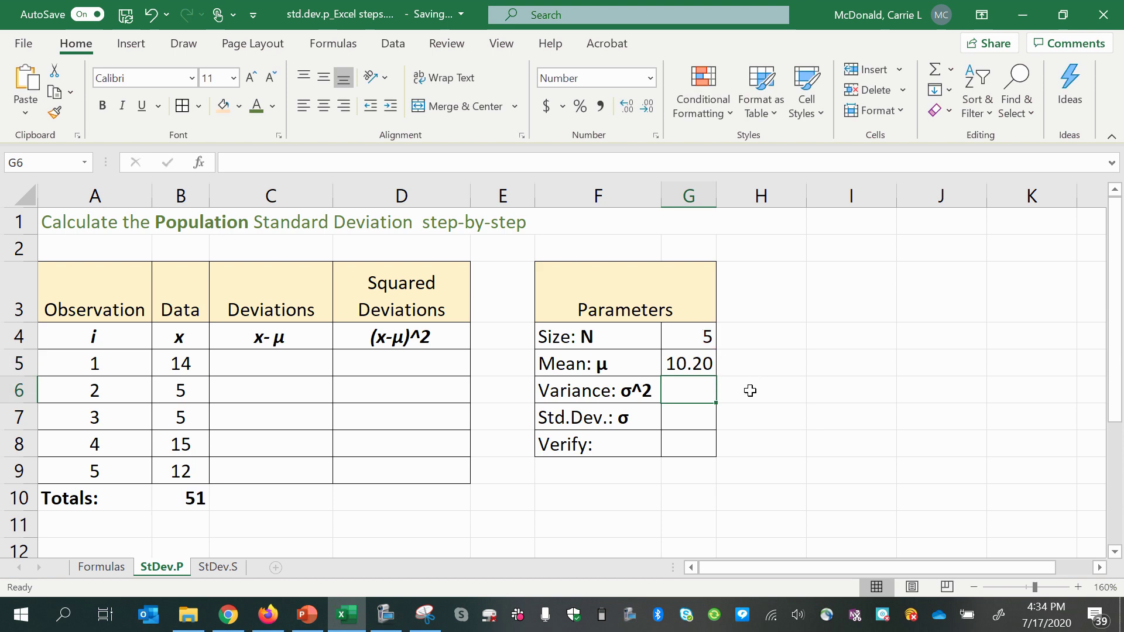
Step: Enter the first deviation in C5 as =B5-$G$5 with an absolute mean reference
click(283, 371)
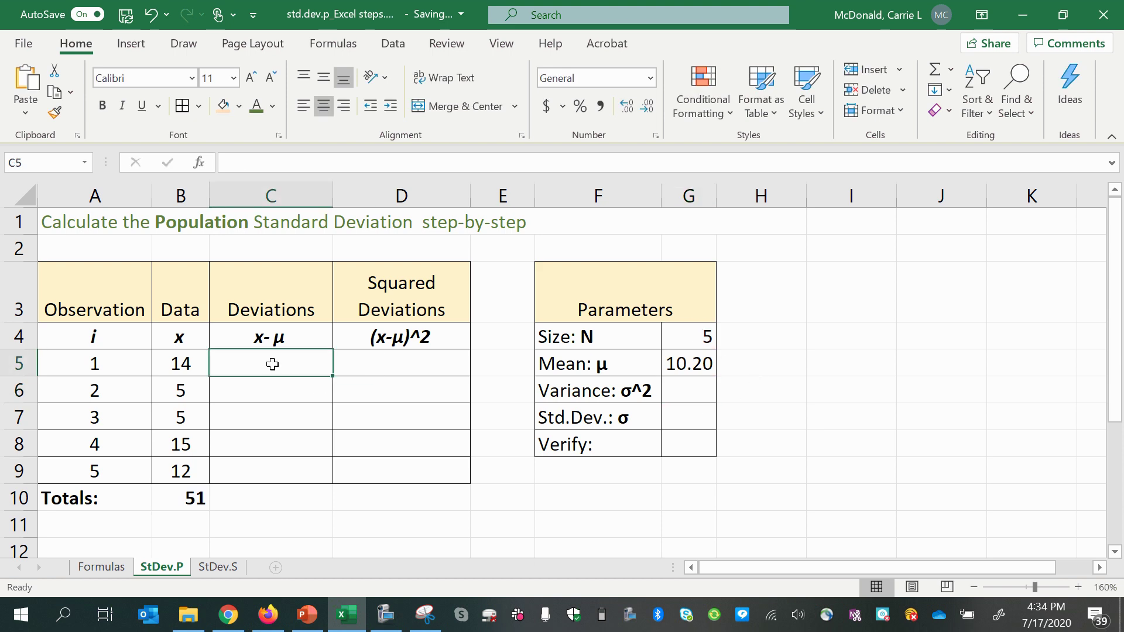
text(=)
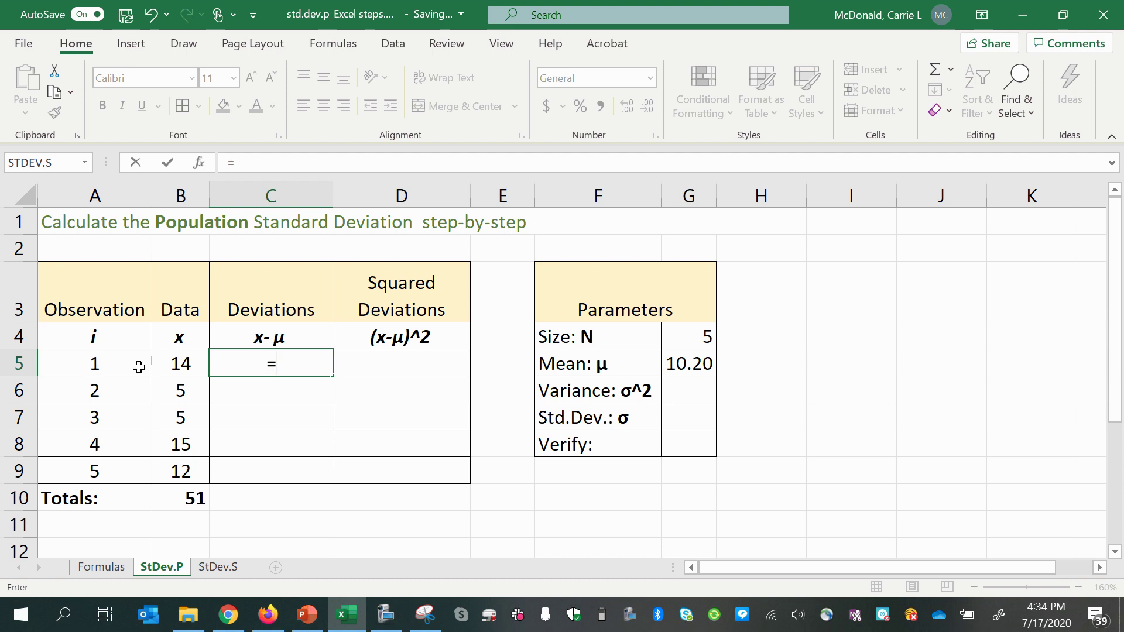
click(188, 364)
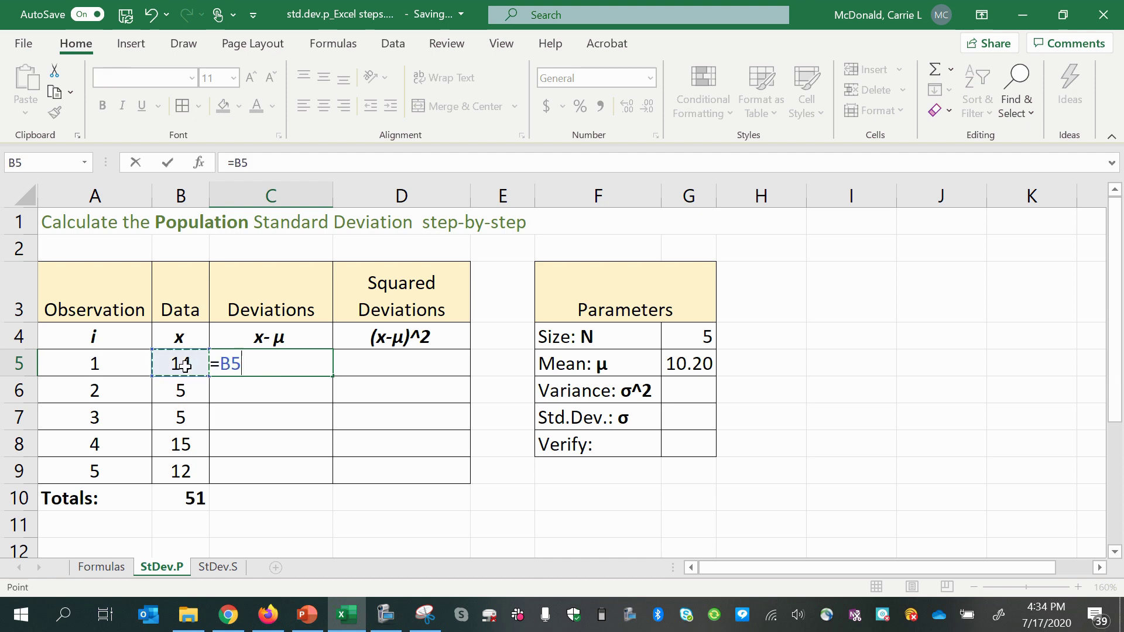
text(-)
click(695, 361)
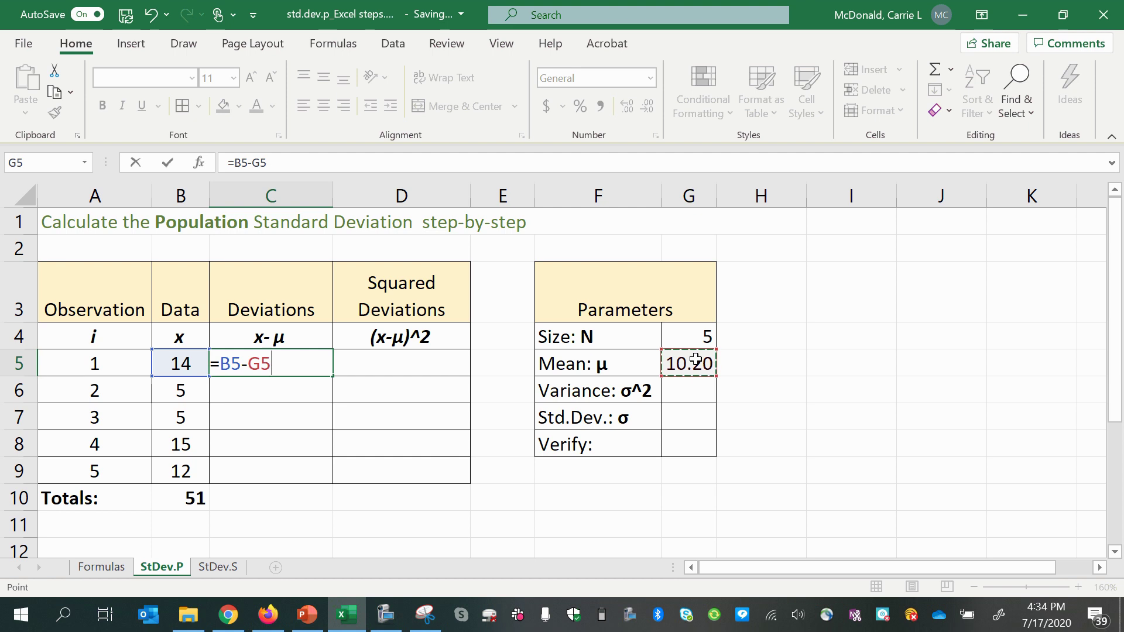
click(253, 356)
text($)
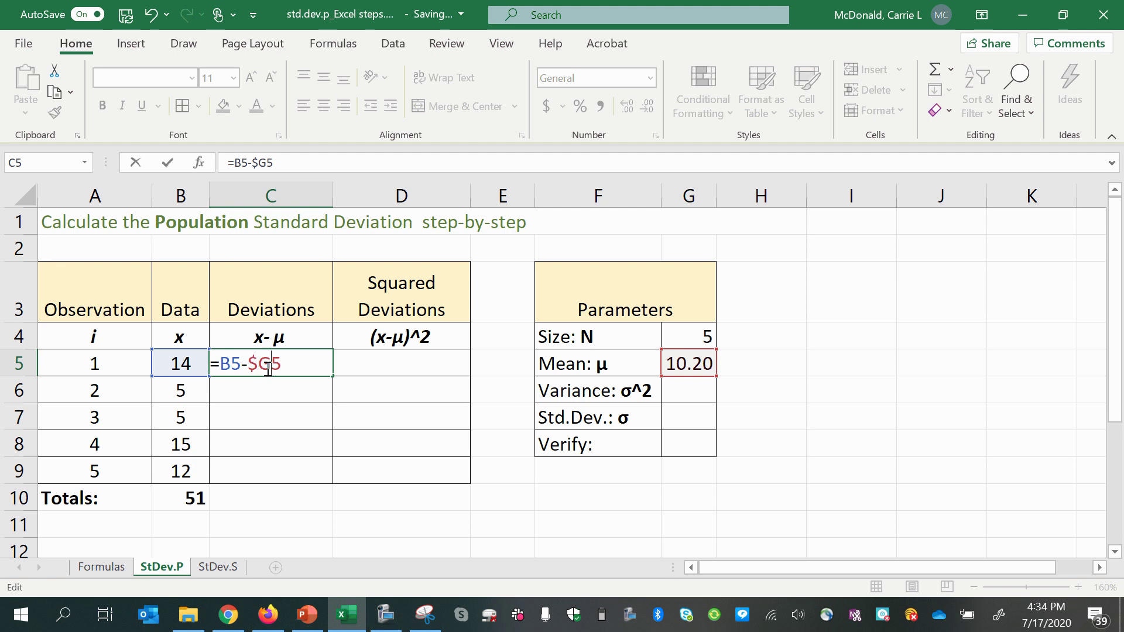
click(269, 367)
text($)
key(Return)
Step: Fill the deviation formula down to C9 and check each row's formula
click(266, 365)
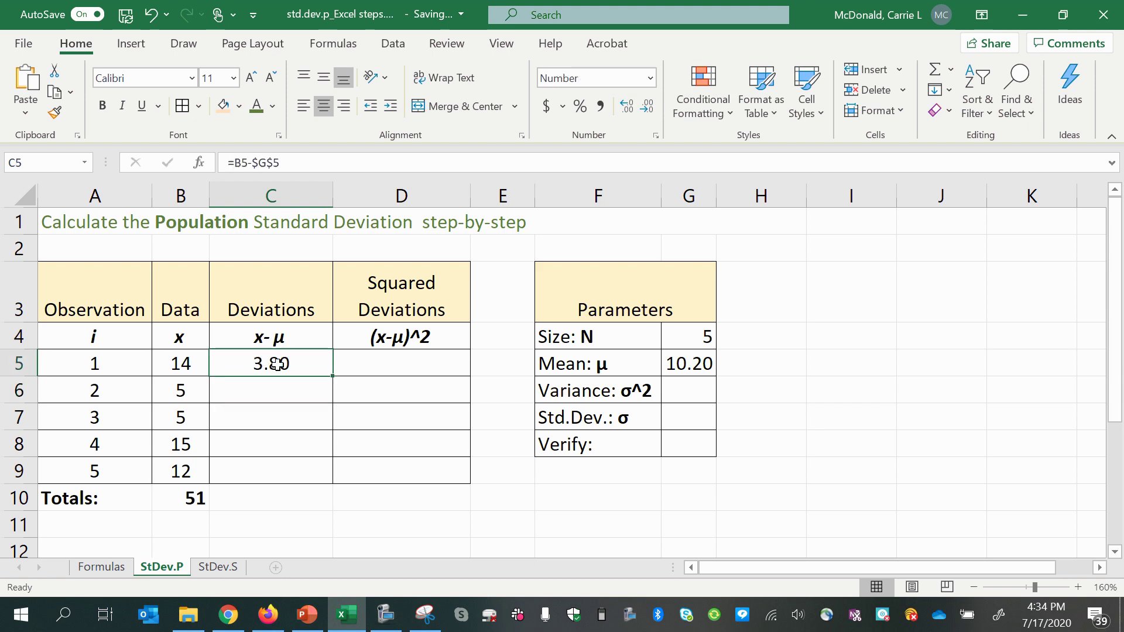
drag(333, 374, 334, 478)
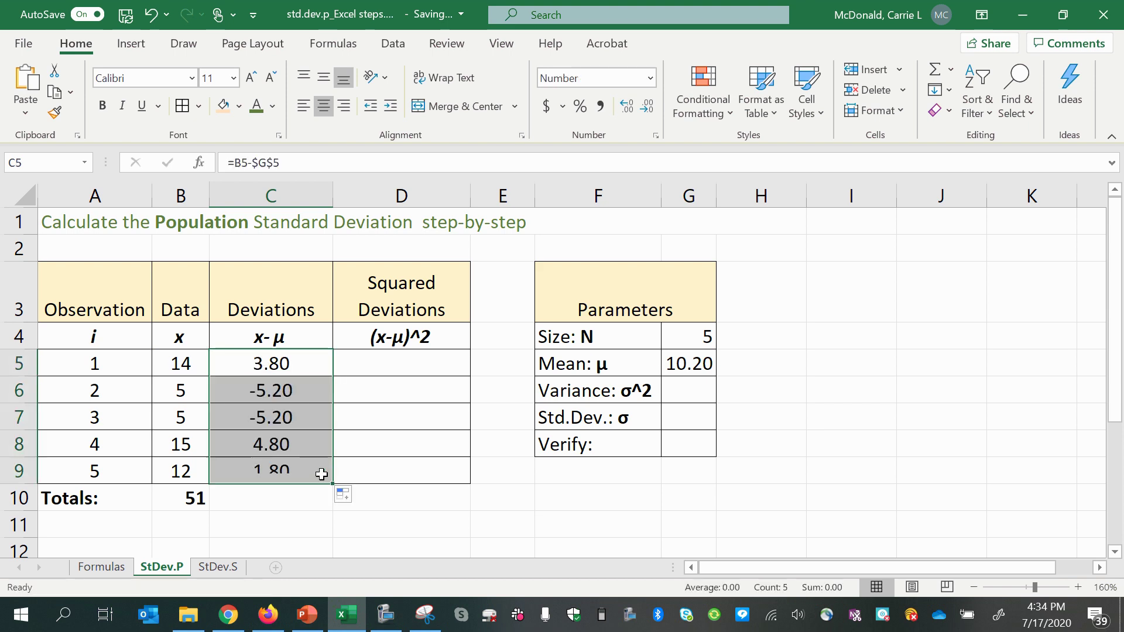
click(262, 367)
click(269, 391)
click(271, 418)
click(272, 446)
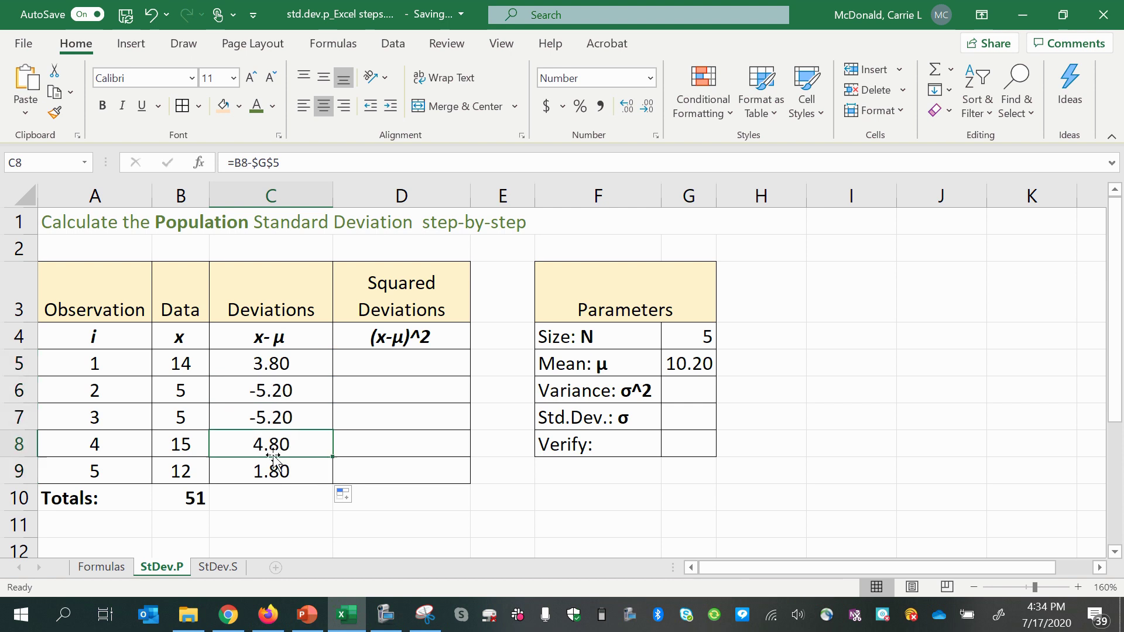
click(273, 472)
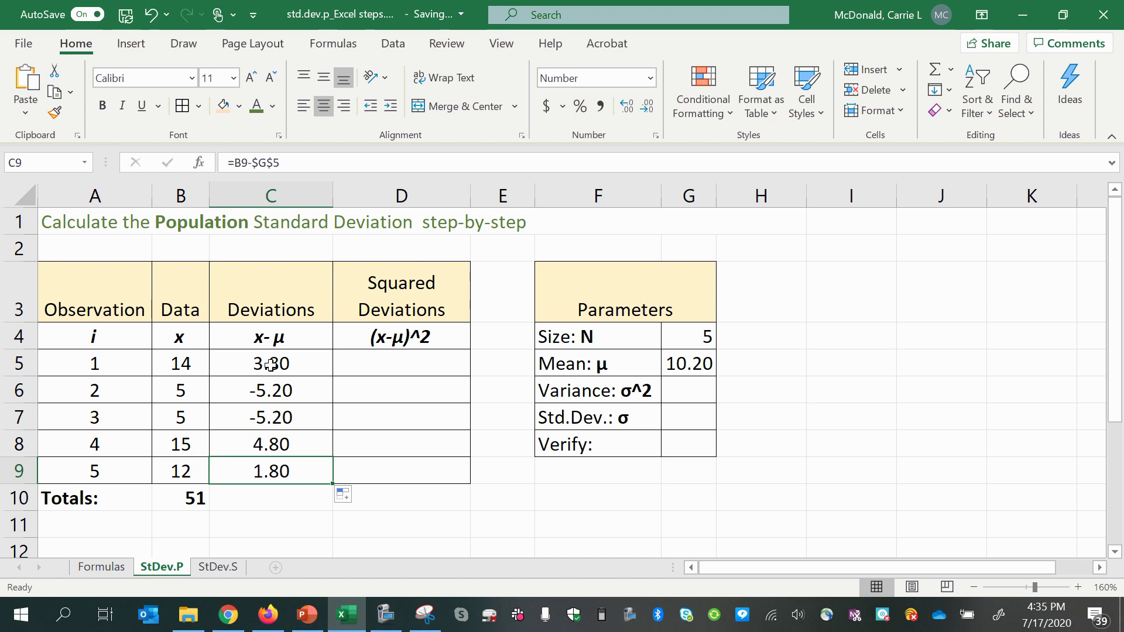
click(390, 367)
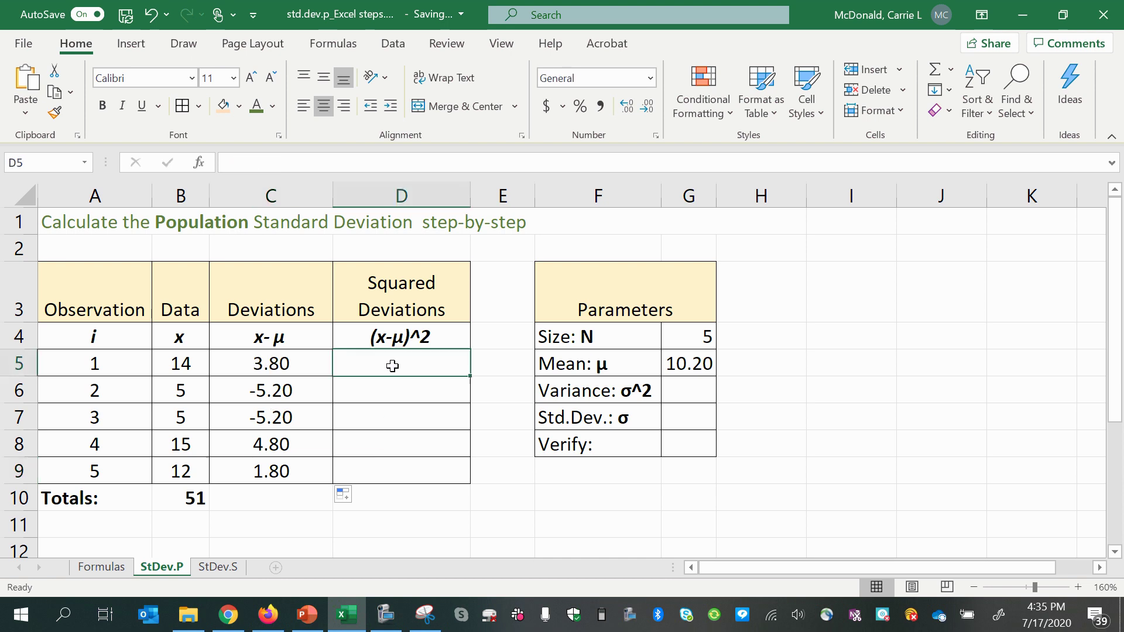
Step: Copy the SUM total from B10 across into C10 for the deviations
text(=)
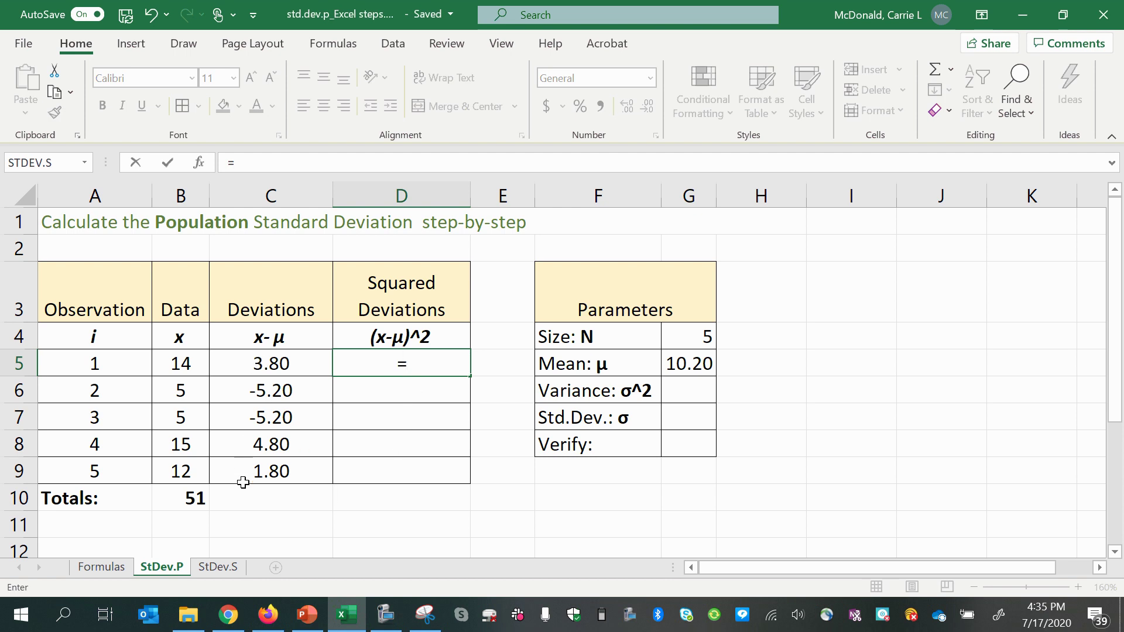
key(BackSpace)
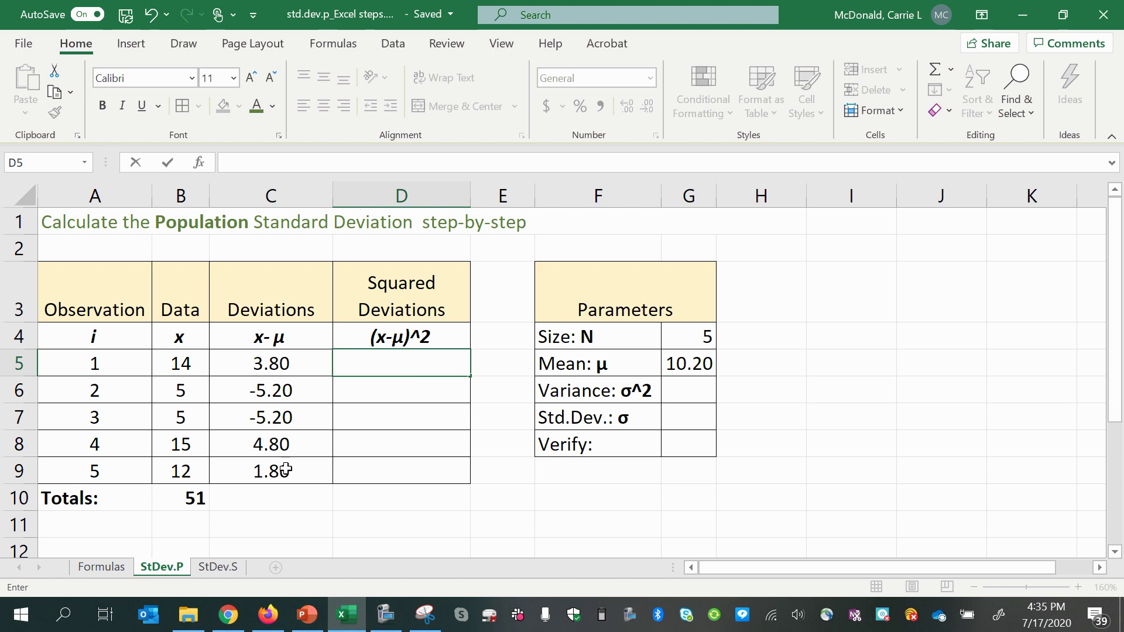
click(204, 509)
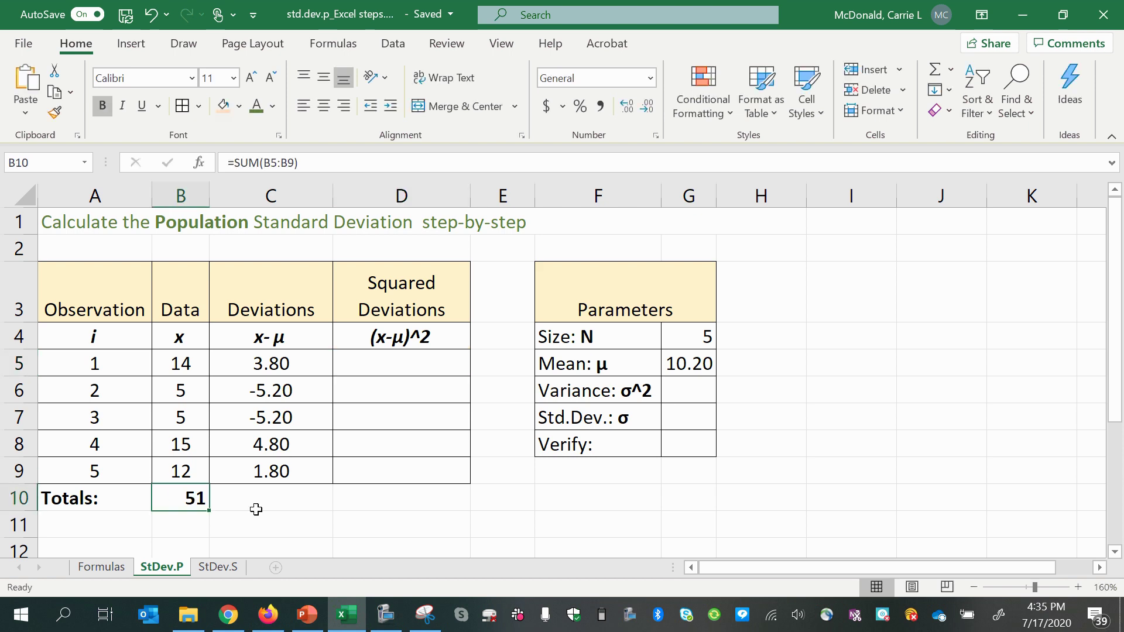
drag(212, 513, 289, 503)
Step: Format C10 as Number with 0 decimal places so it reads 0
click(287, 502)
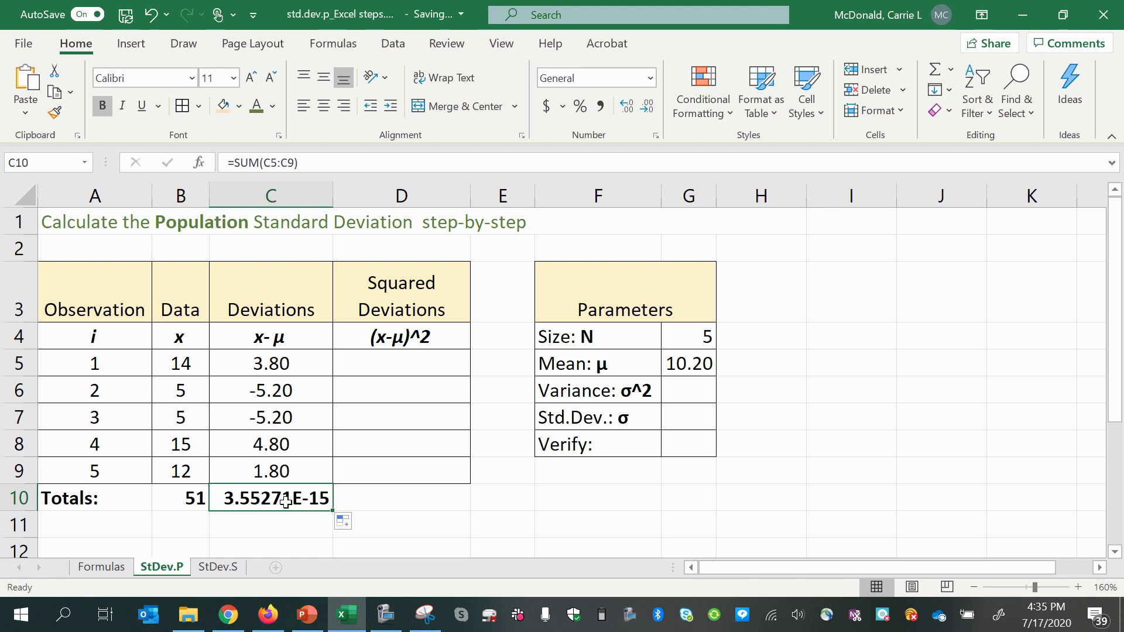
right_click(286, 502)
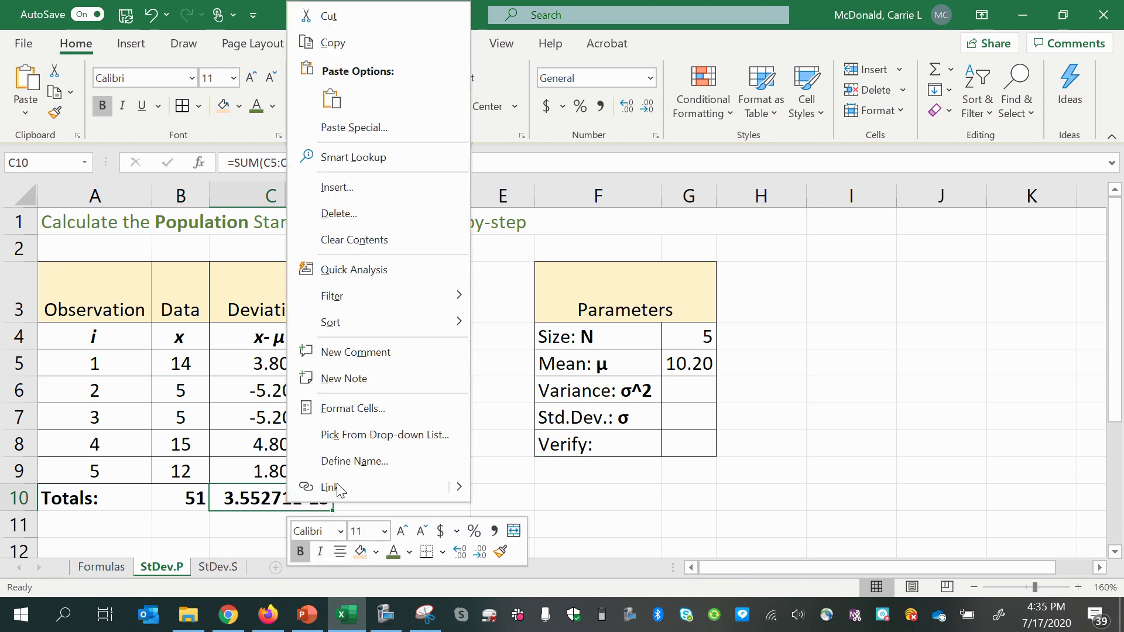
click(357, 408)
click(220, 238)
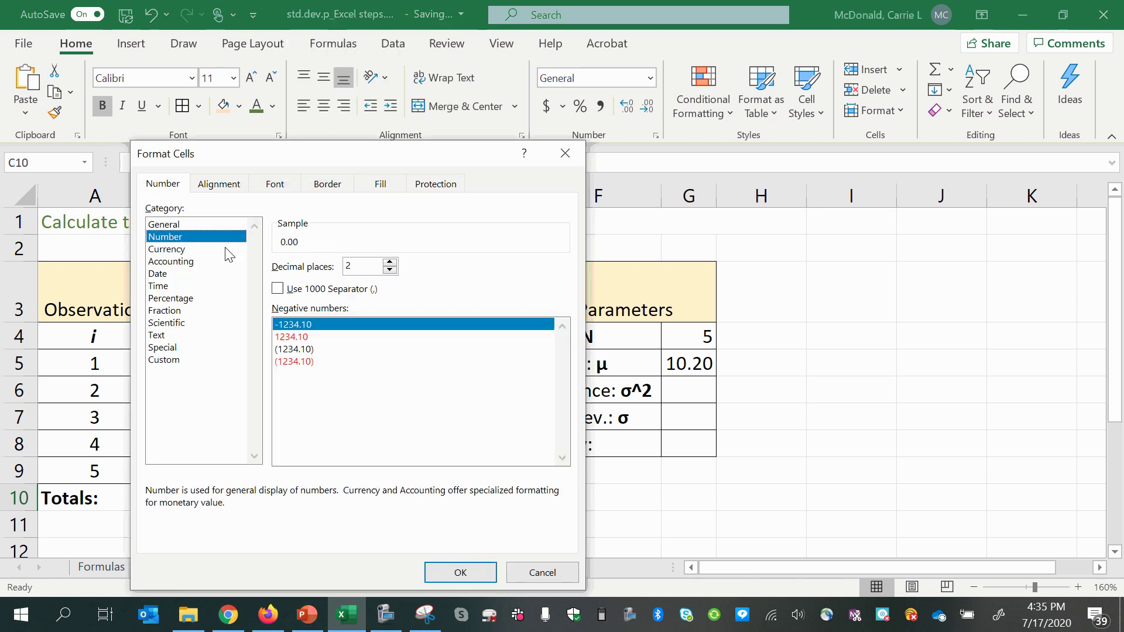
click(389, 269)
click(390, 270)
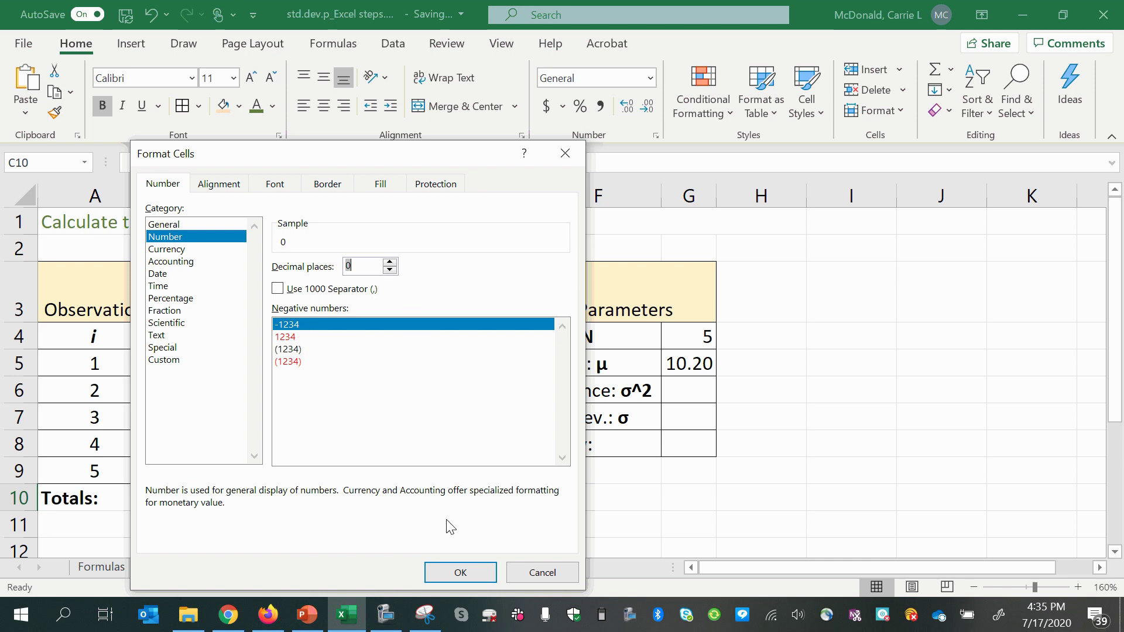
click(460, 572)
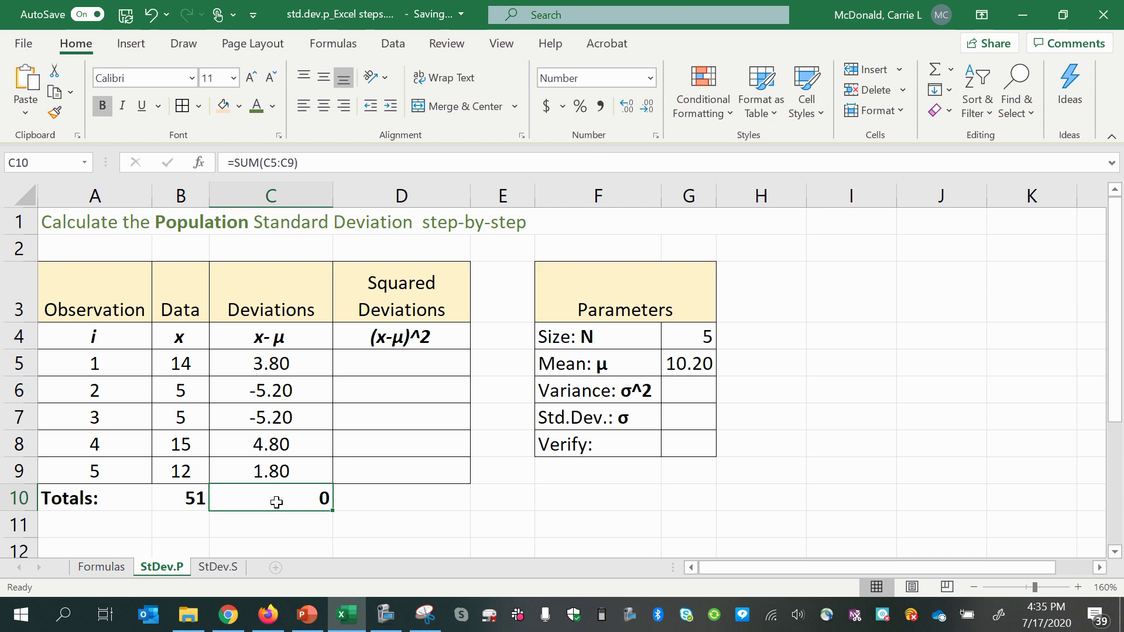
Step: Review the column B data values and the formulas in G5 and C5
click(174, 363)
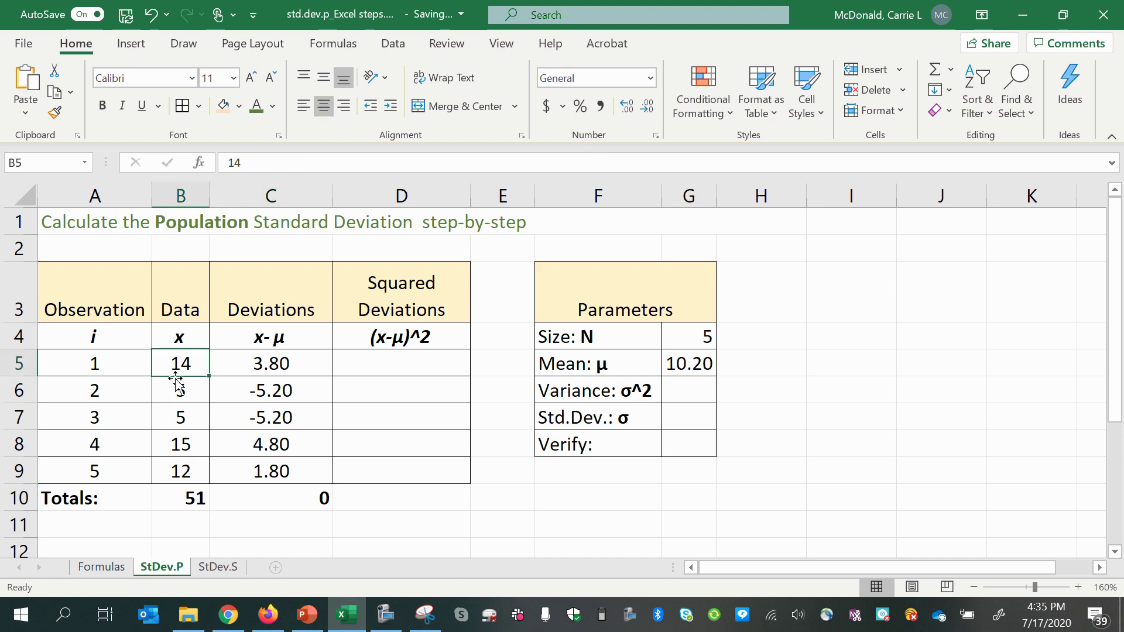
click(176, 394)
click(170, 446)
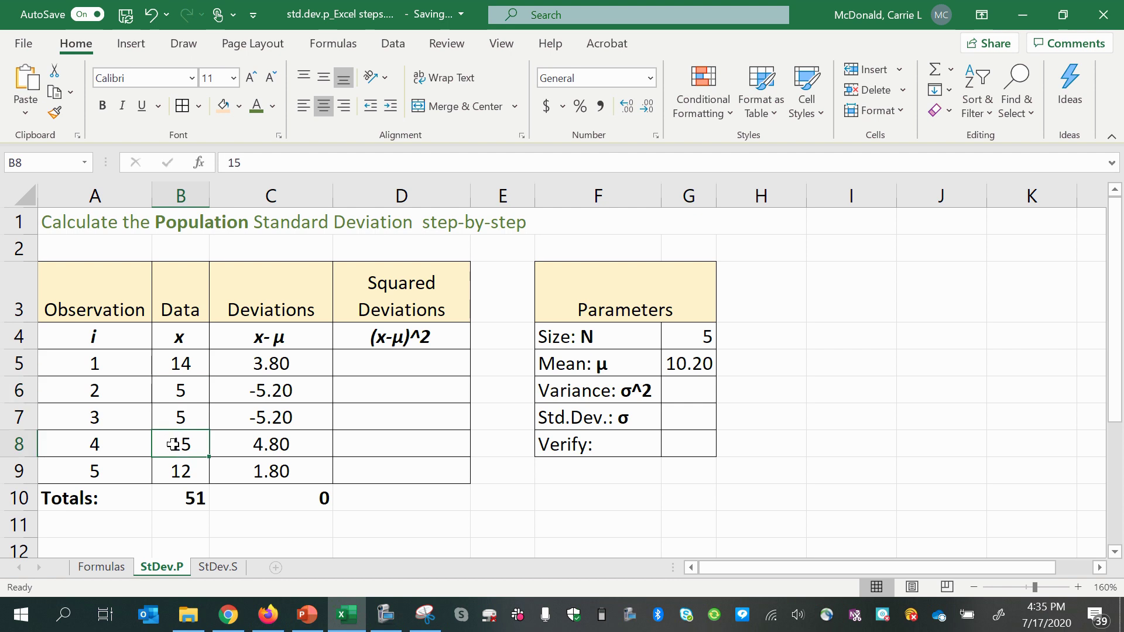
click(691, 366)
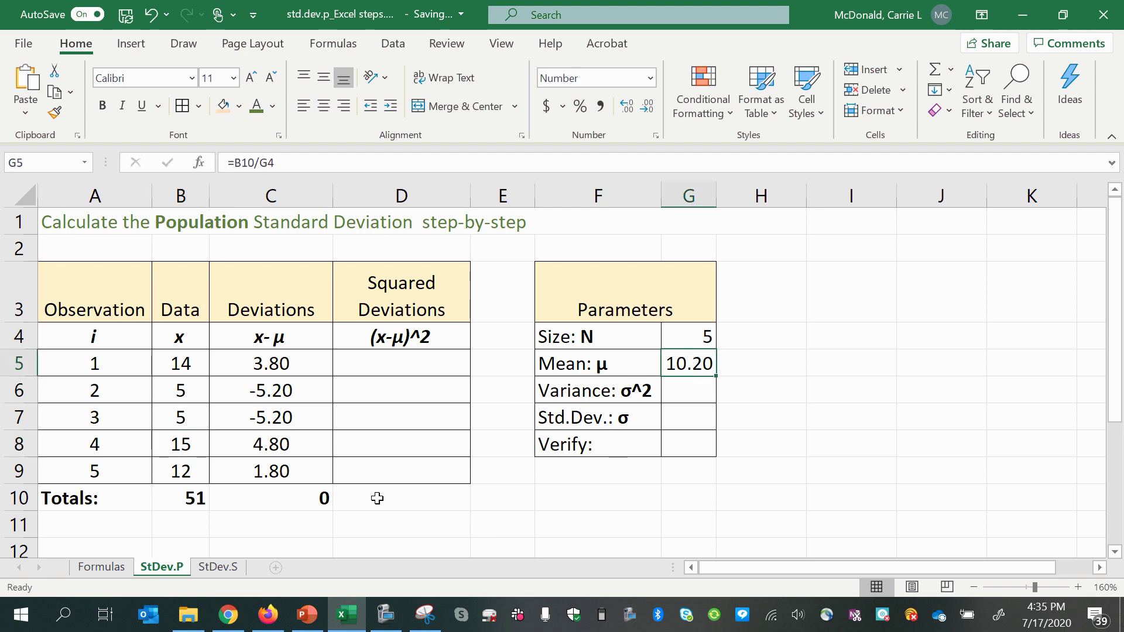
click(298, 368)
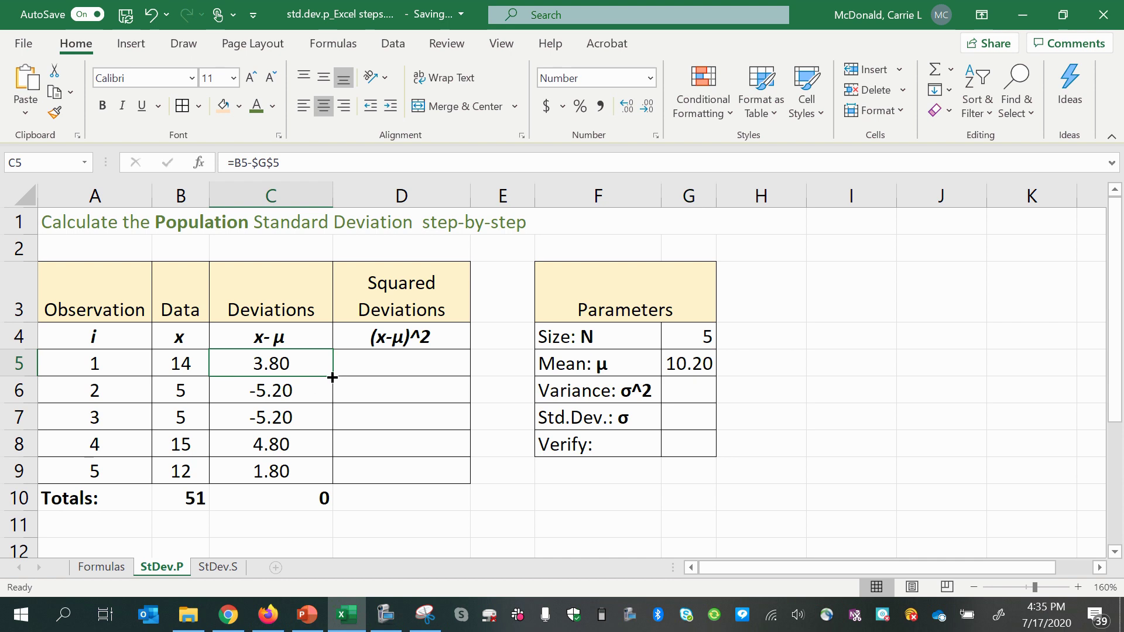
Step: Enter =C5^2 in D5 and fill it down through D9
click(402, 366)
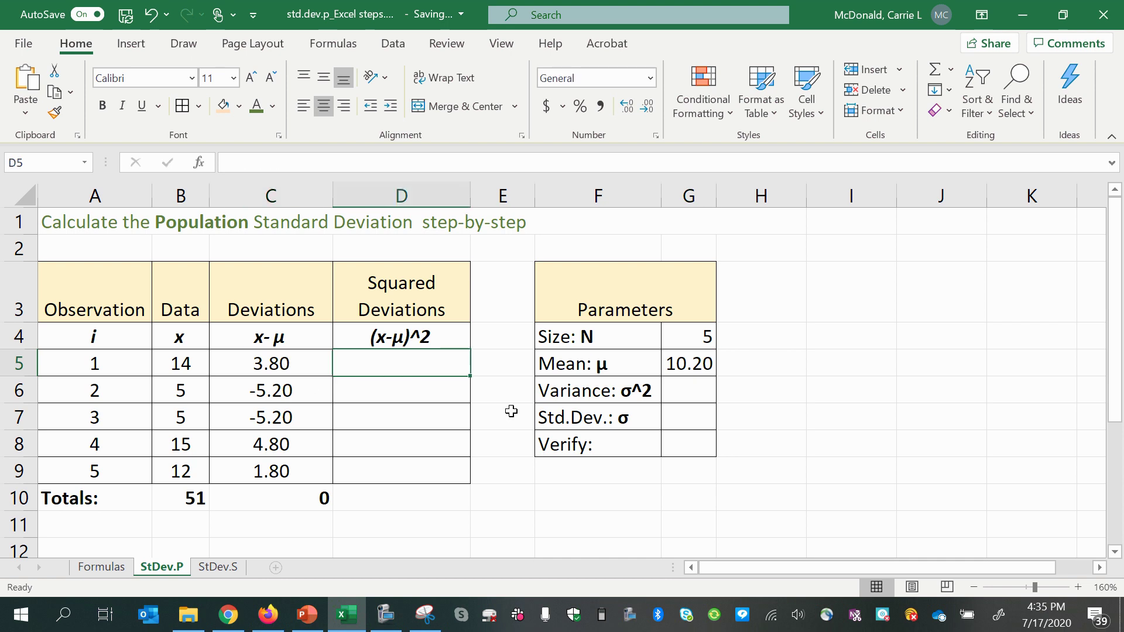
text(=)
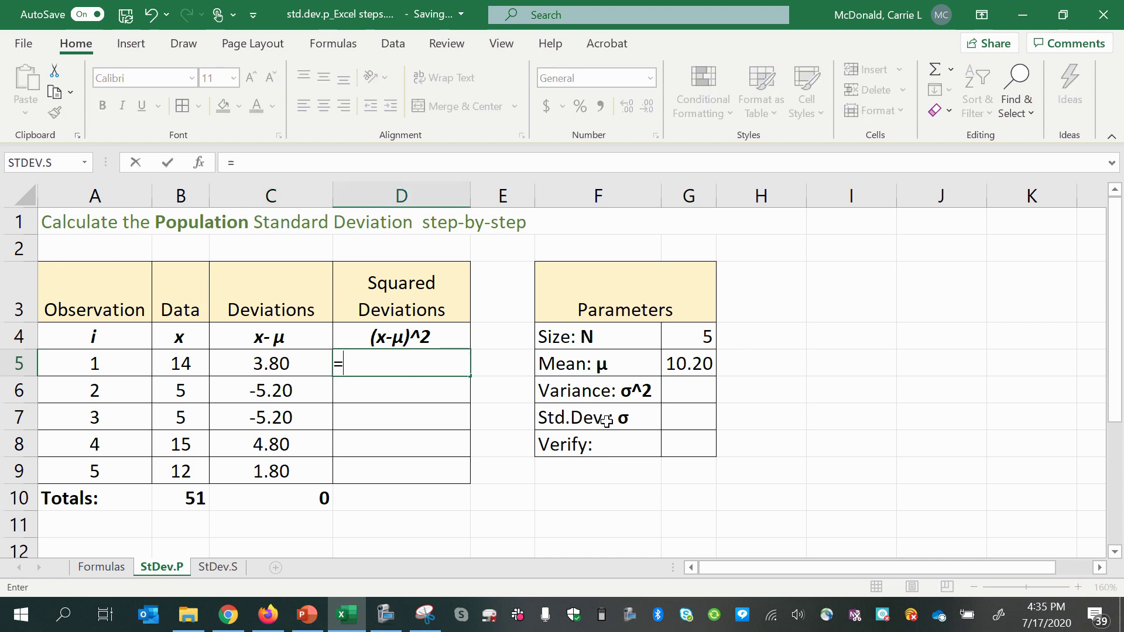
click(299, 364)
text(^2)
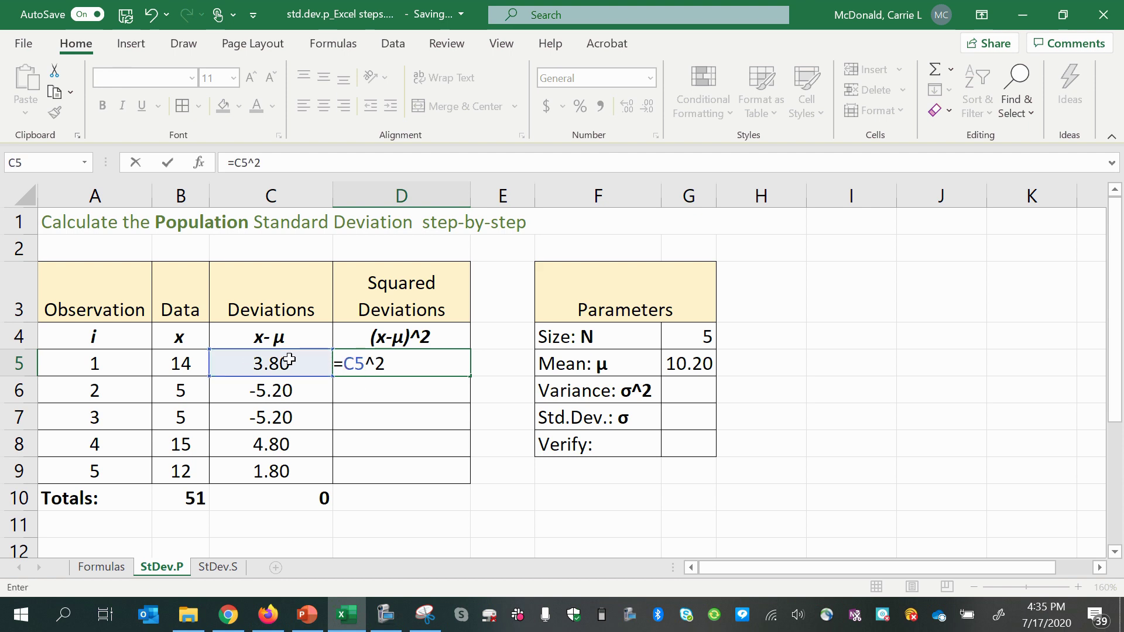
key(Return)
click(454, 363)
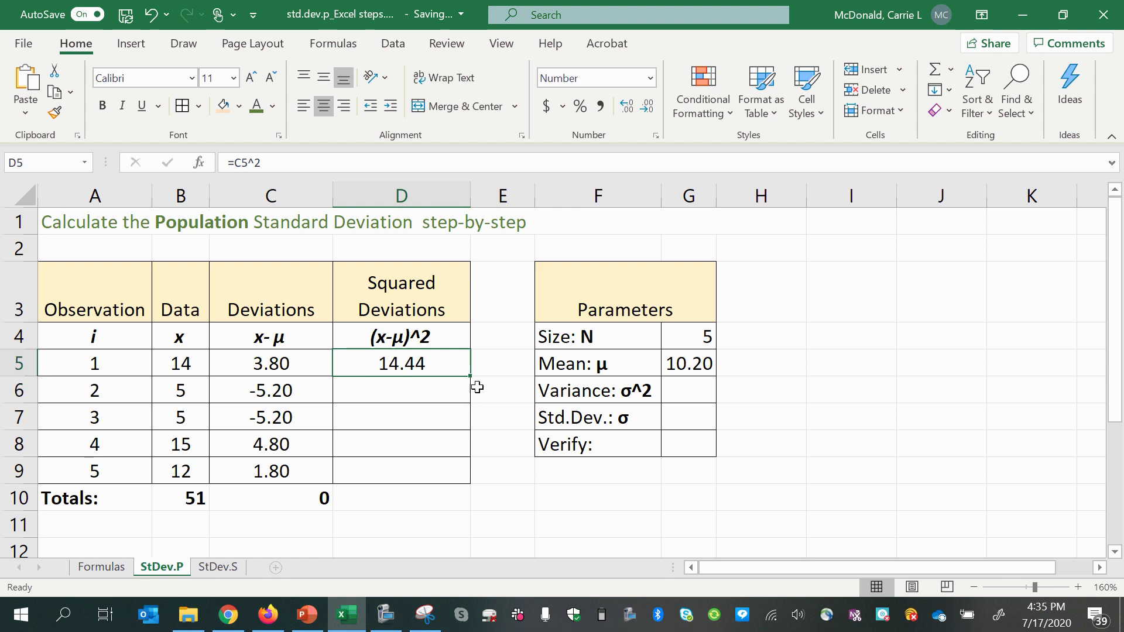
drag(469, 376, 466, 479)
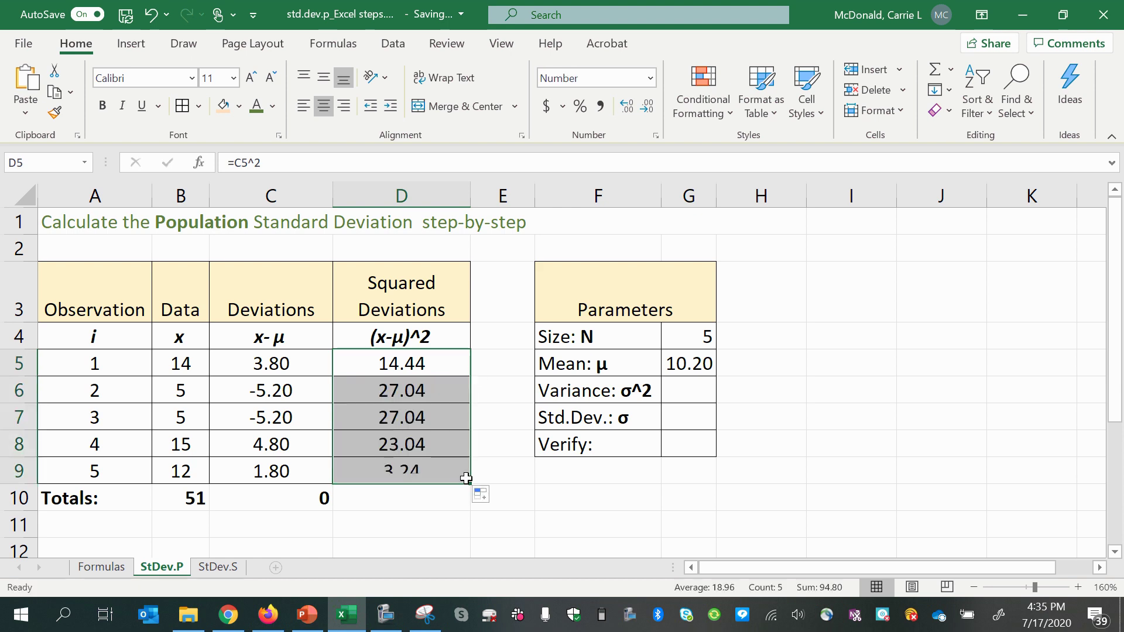
click(434, 368)
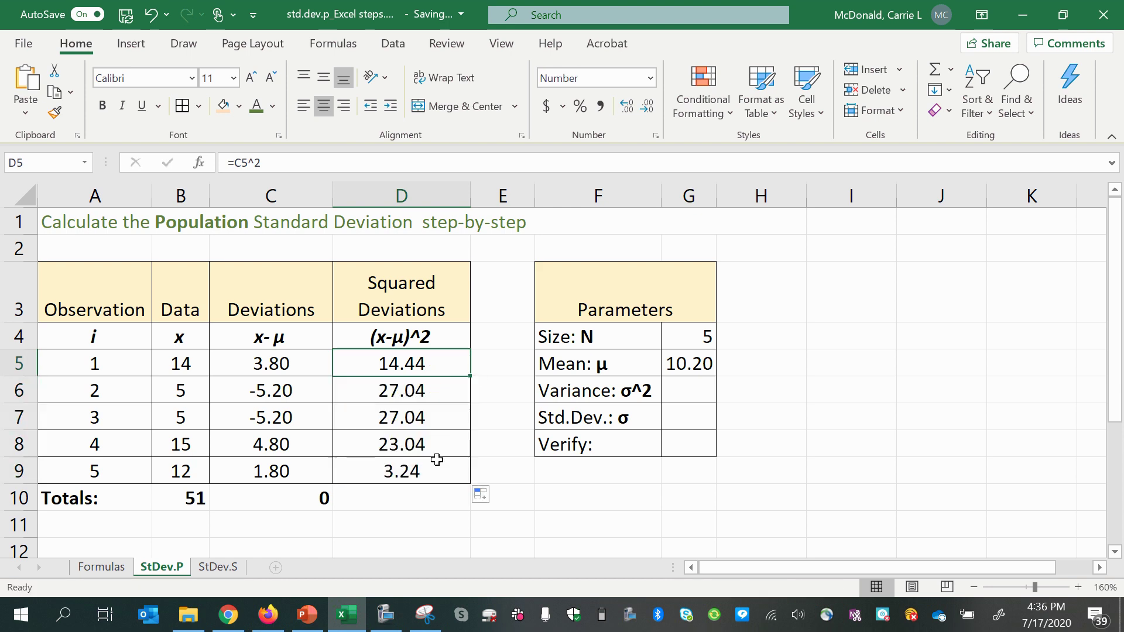
Step: Extend the SUM total from C10 into D10 so the squared deviations total 95
click(400, 501)
click(316, 514)
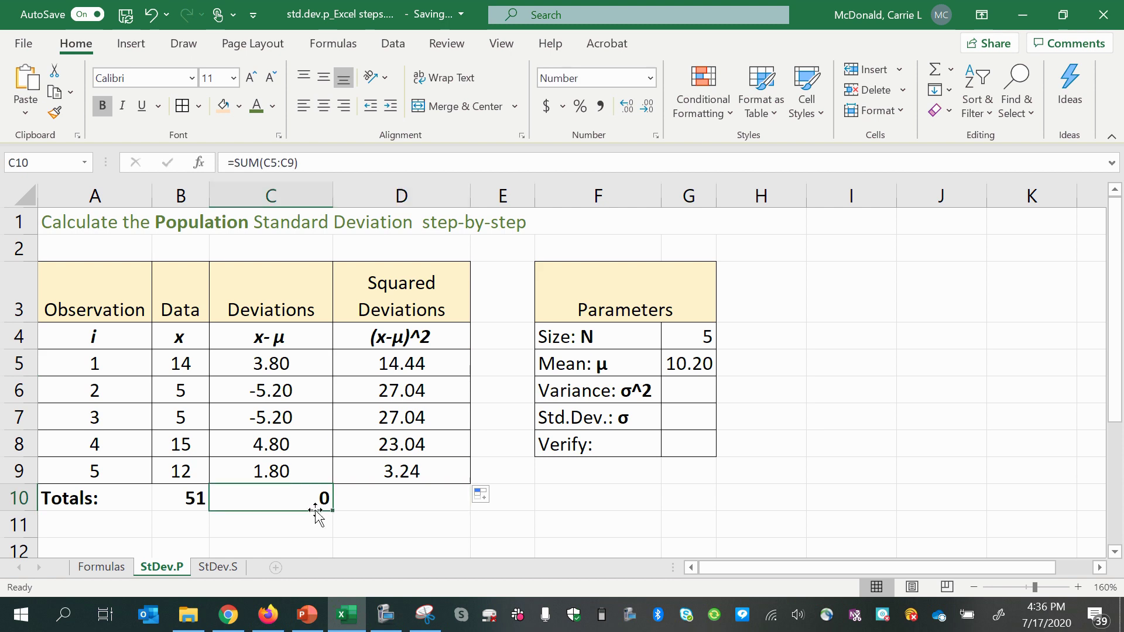
mouse_move(331, 514)
mouse_down()
mouse_move(457, 515)
mouse_move(334, 511)
mouse_move(440, 506)
mouse_move(422, 515)
mouse_move(401, 494)
mouse_up()
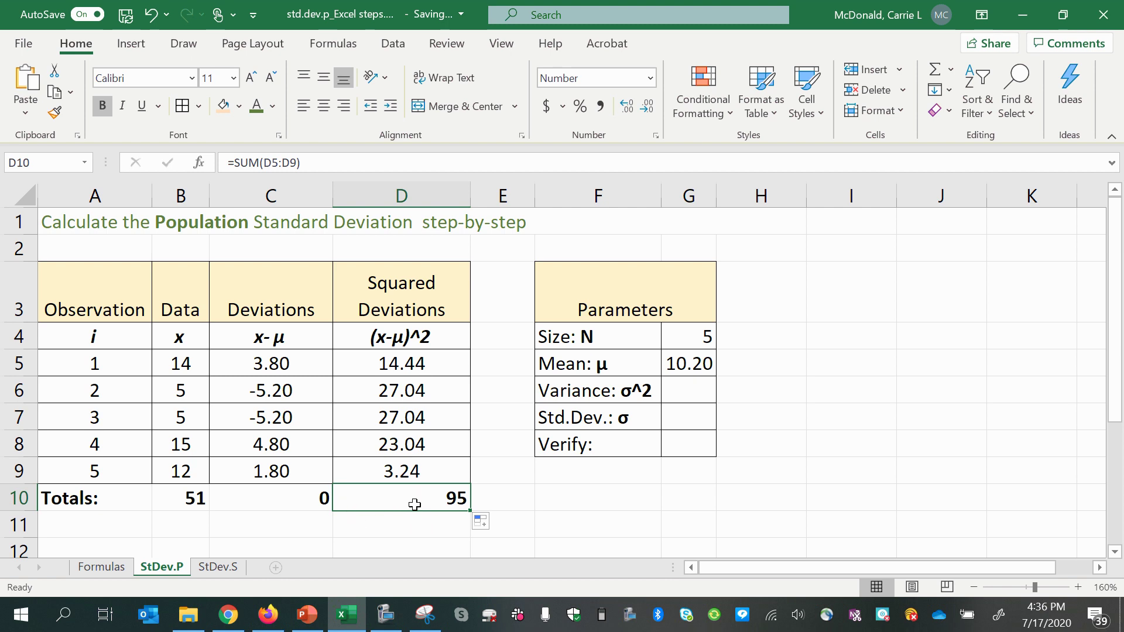
click(686, 392)
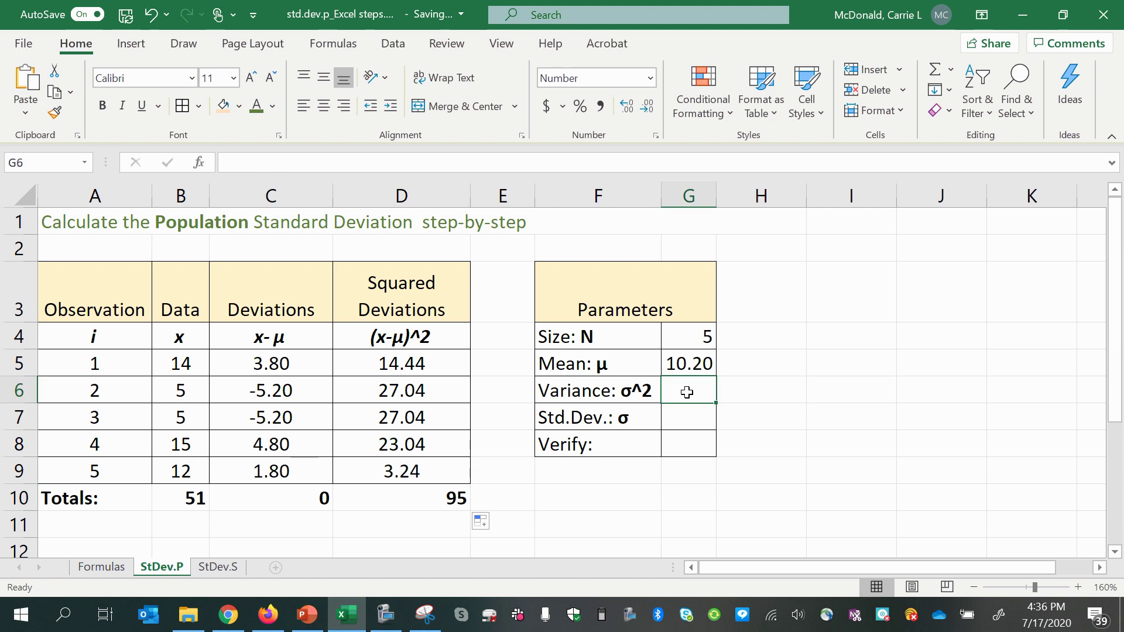
Step: Compute the variance in G6 as =D10/G4, giving 18.96
text(=)
click(399, 488)
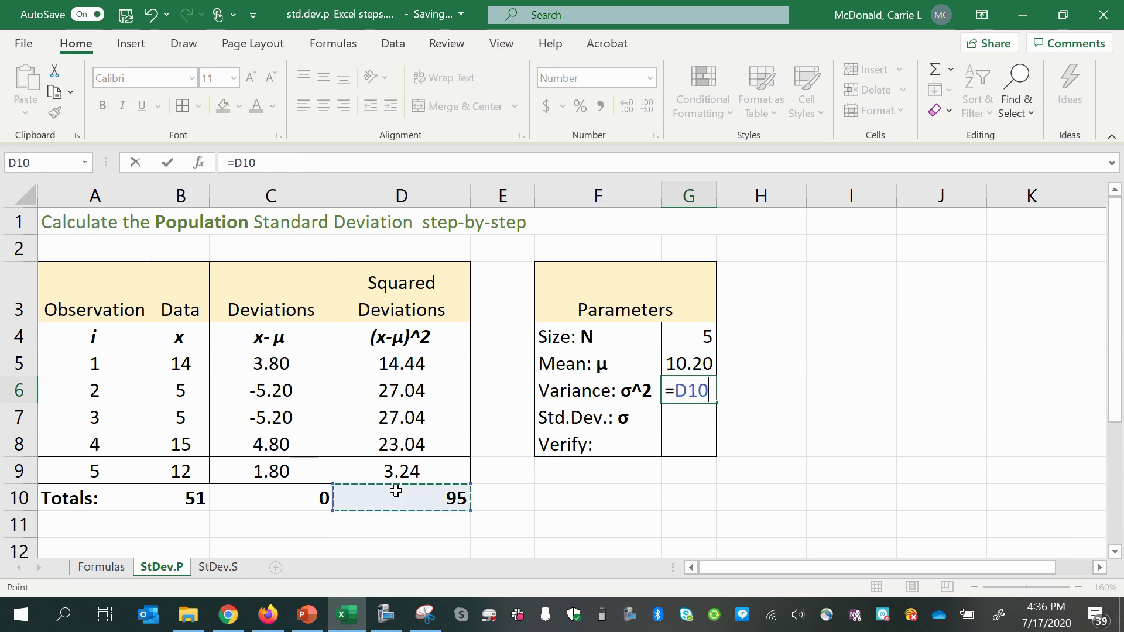
text(/)
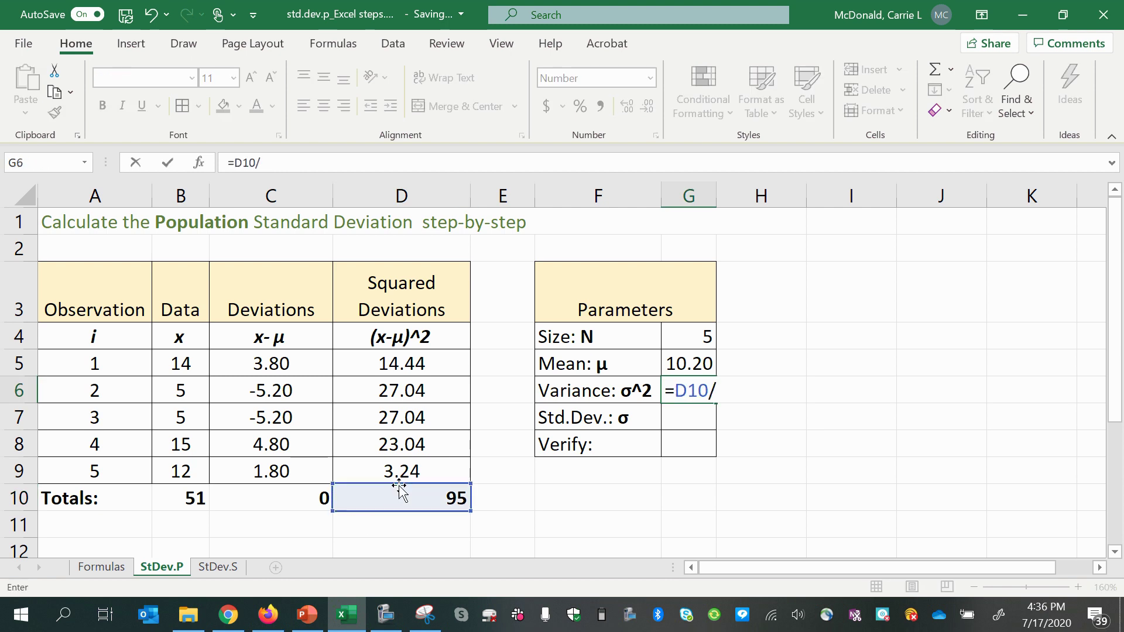
click(690, 334)
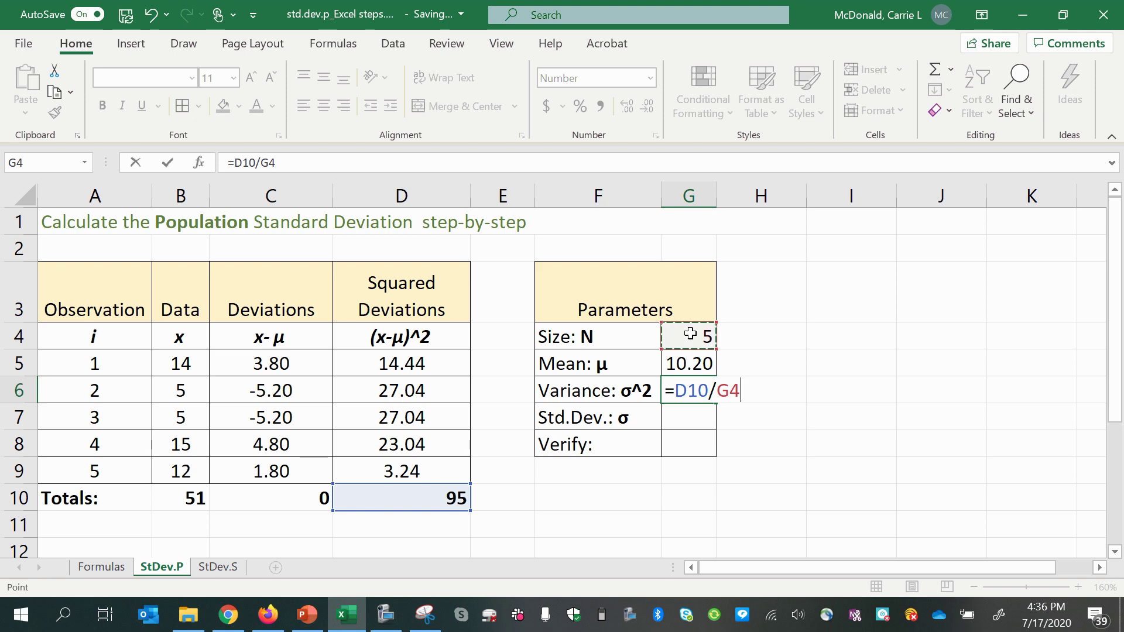
key(Return)
click(702, 392)
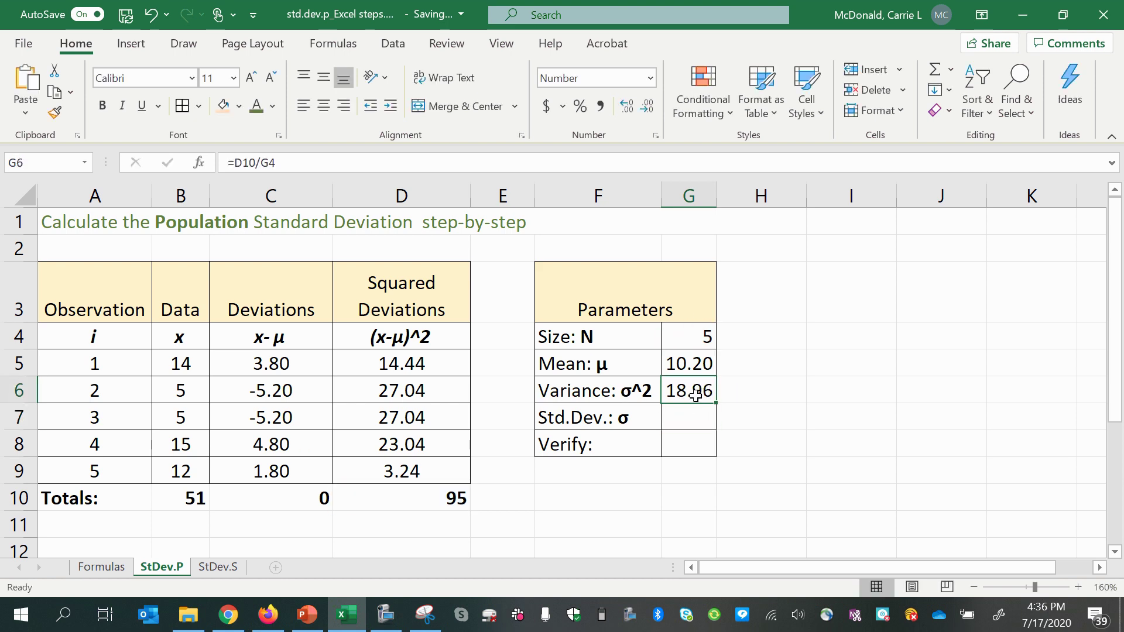
Step: Enter =SQRT(G6) in G7 so the standard deviation reads 4.35
click(693, 417)
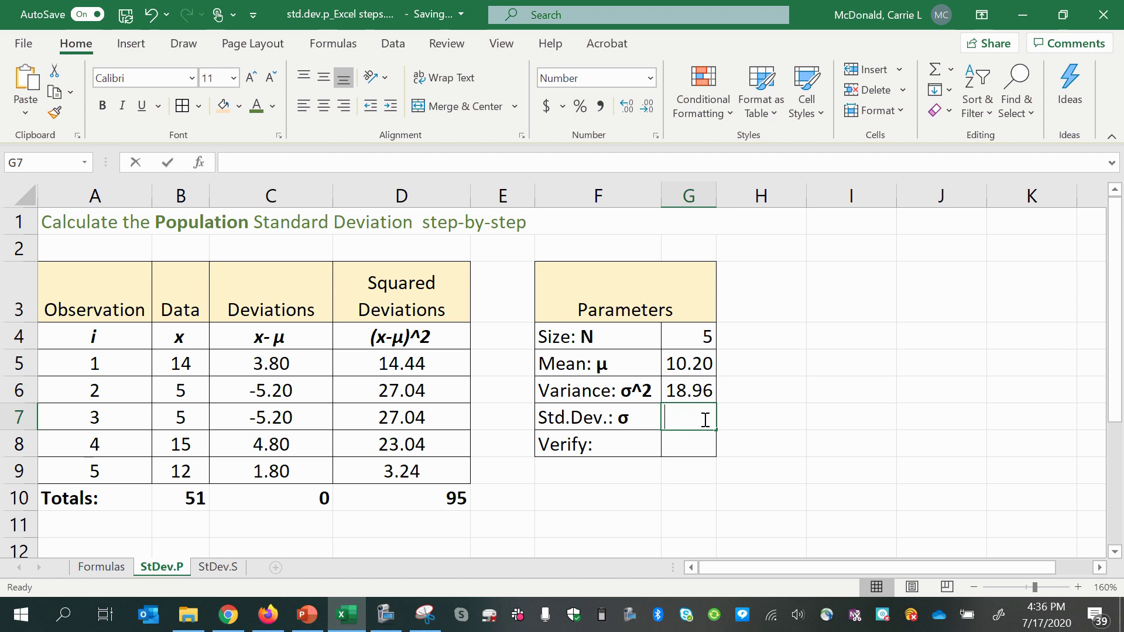
text(=sqrt()
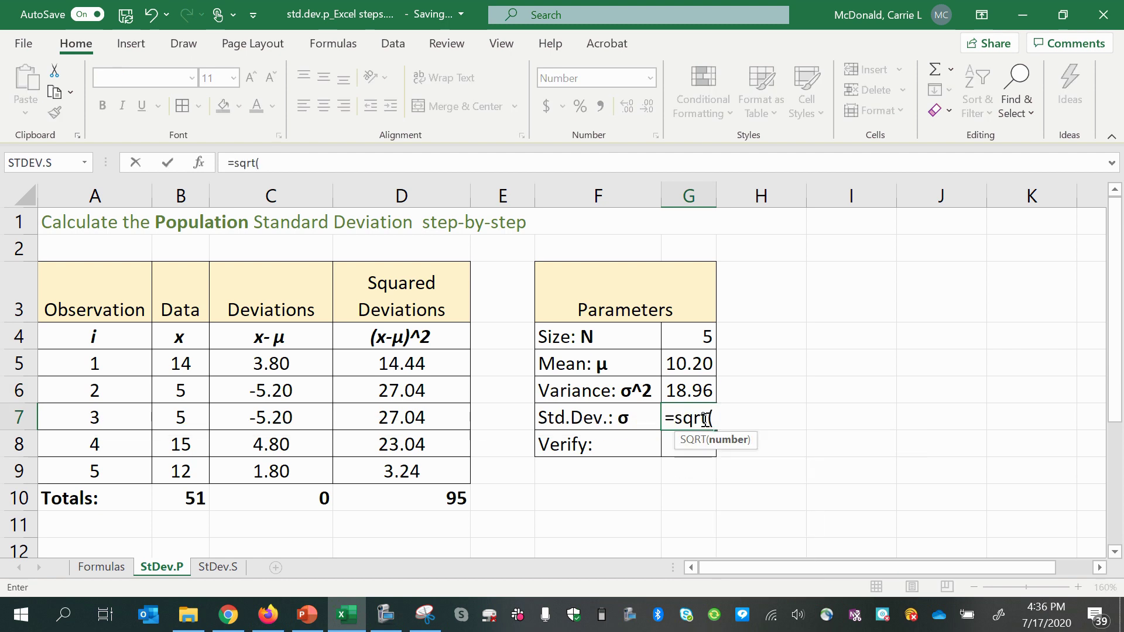
click(689, 390)
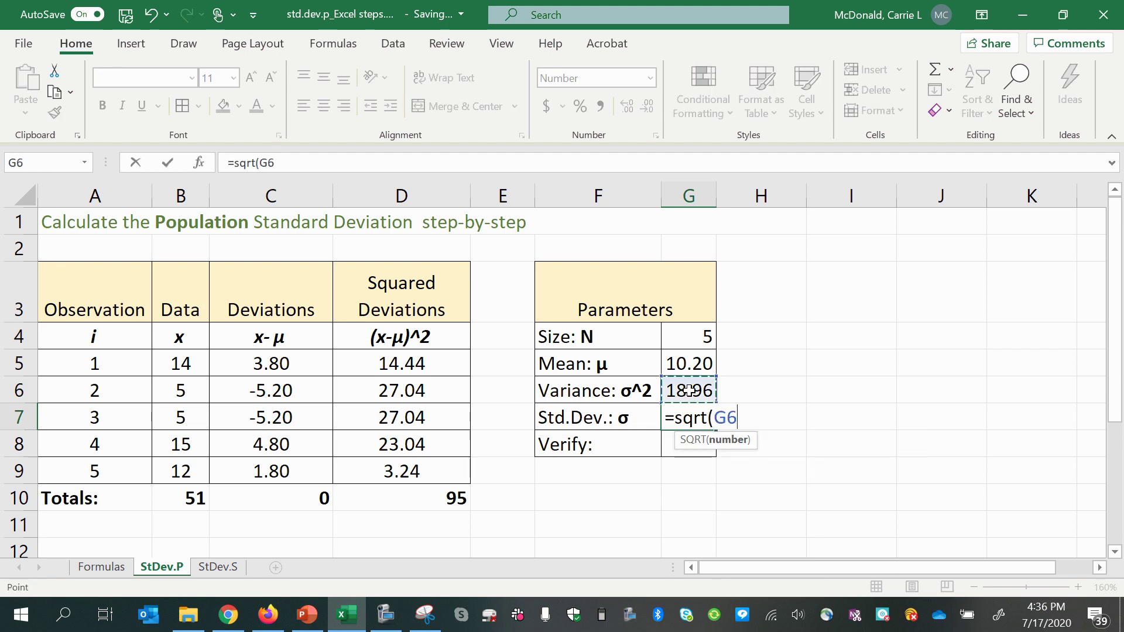
key(Return)
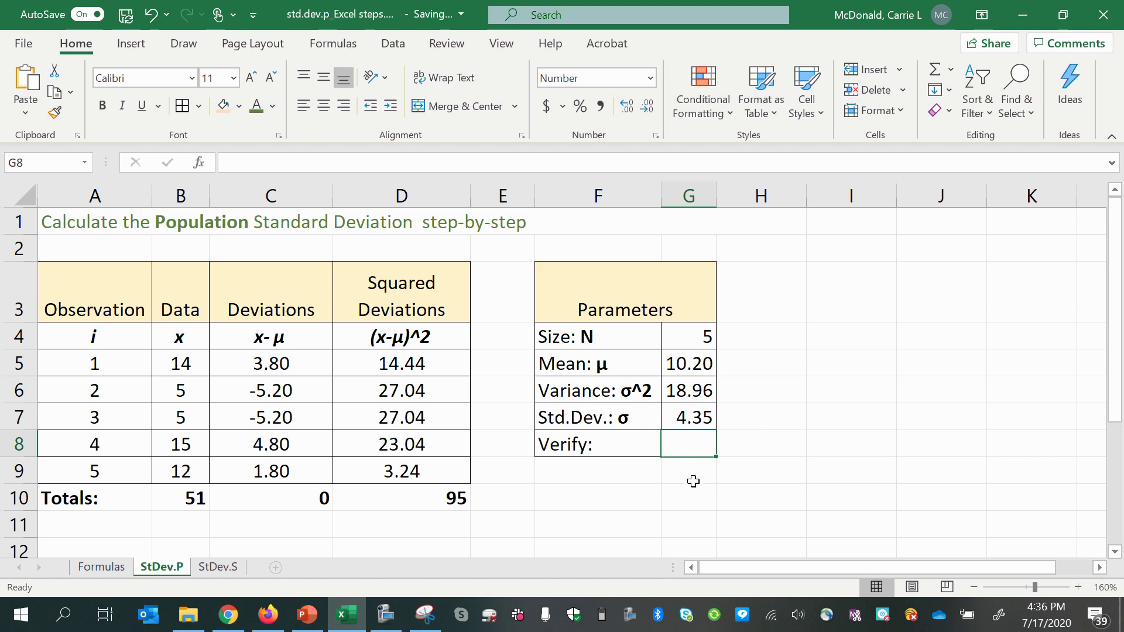
click(683, 419)
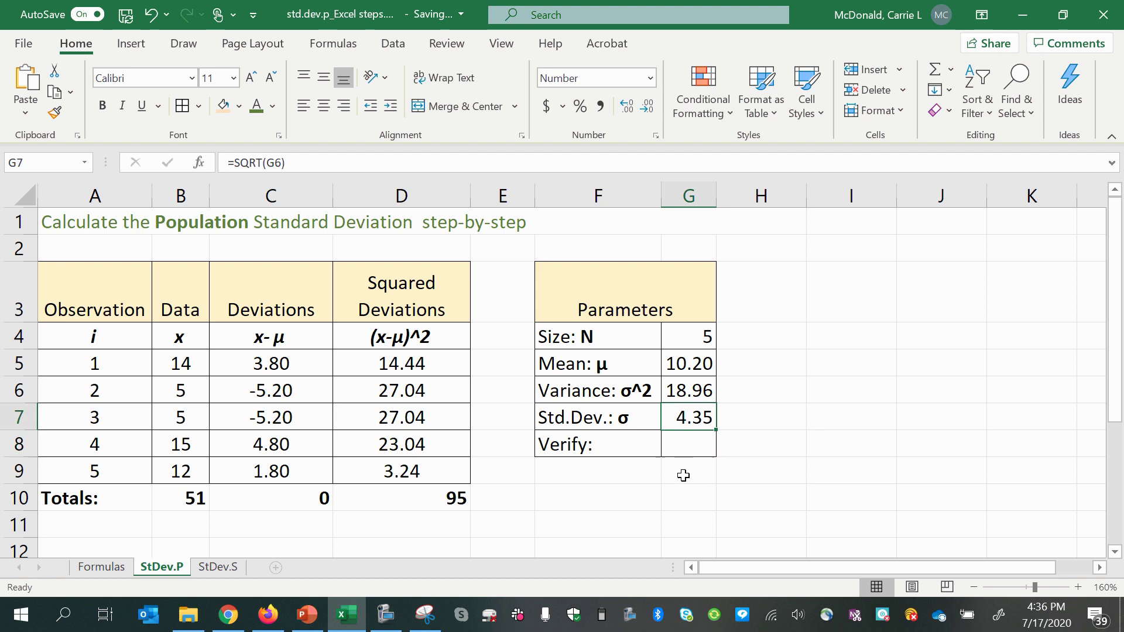
Step: Enter =STDEV.P(B5:B9) in the Verify cell G8, confirming 4.35
click(686, 449)
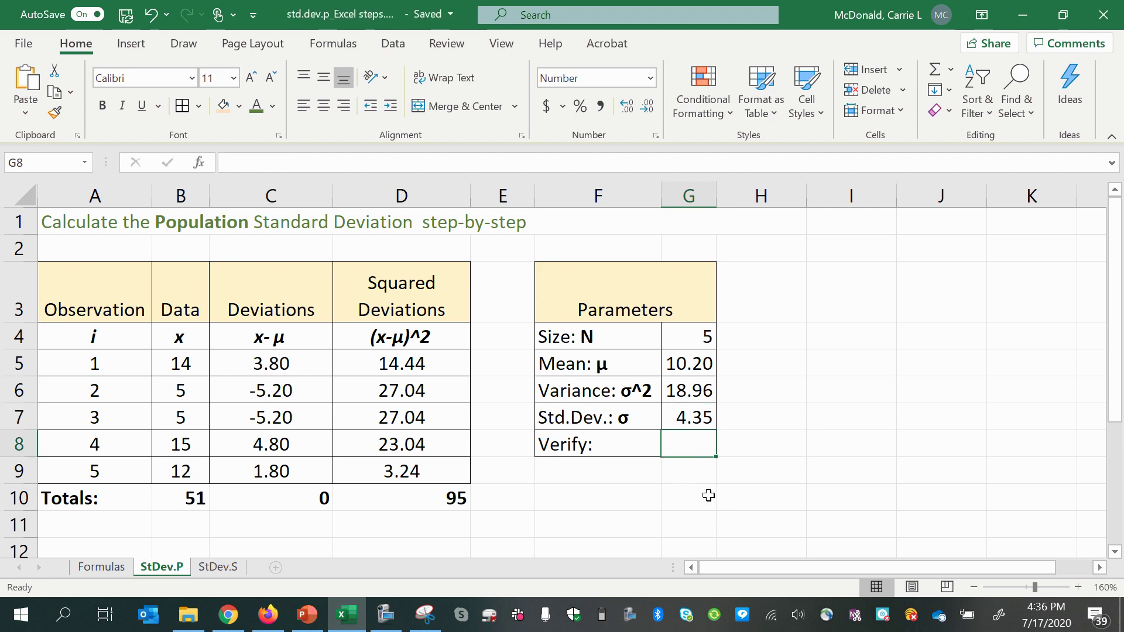
text(=s)
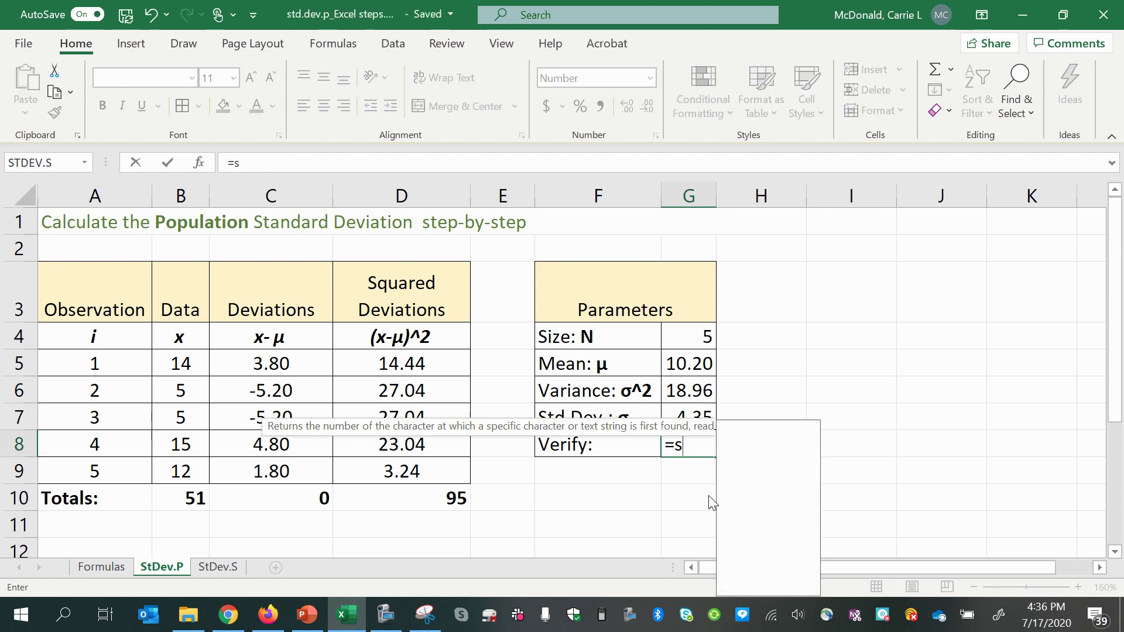
text(tdev)
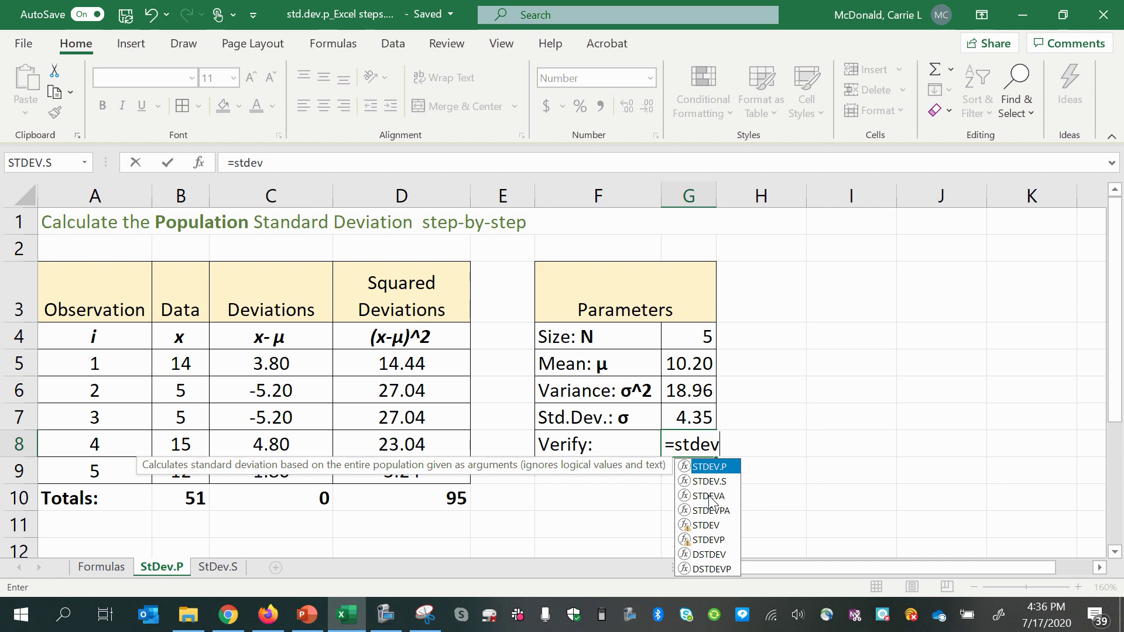
text(.p)
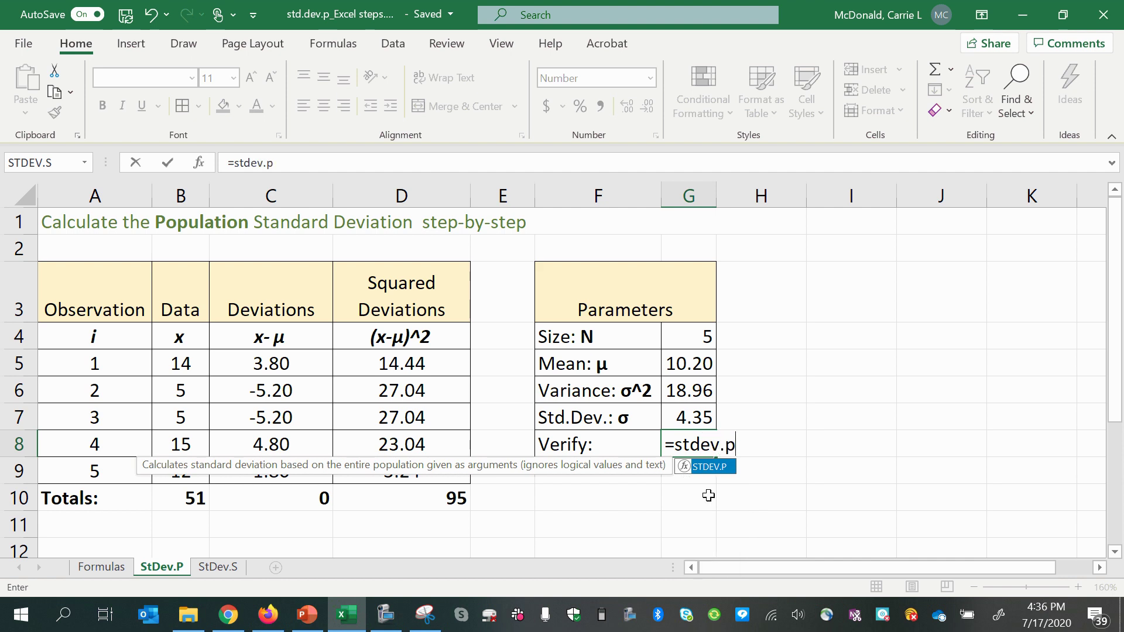
text(()
drag(186, 364, 179, 469)
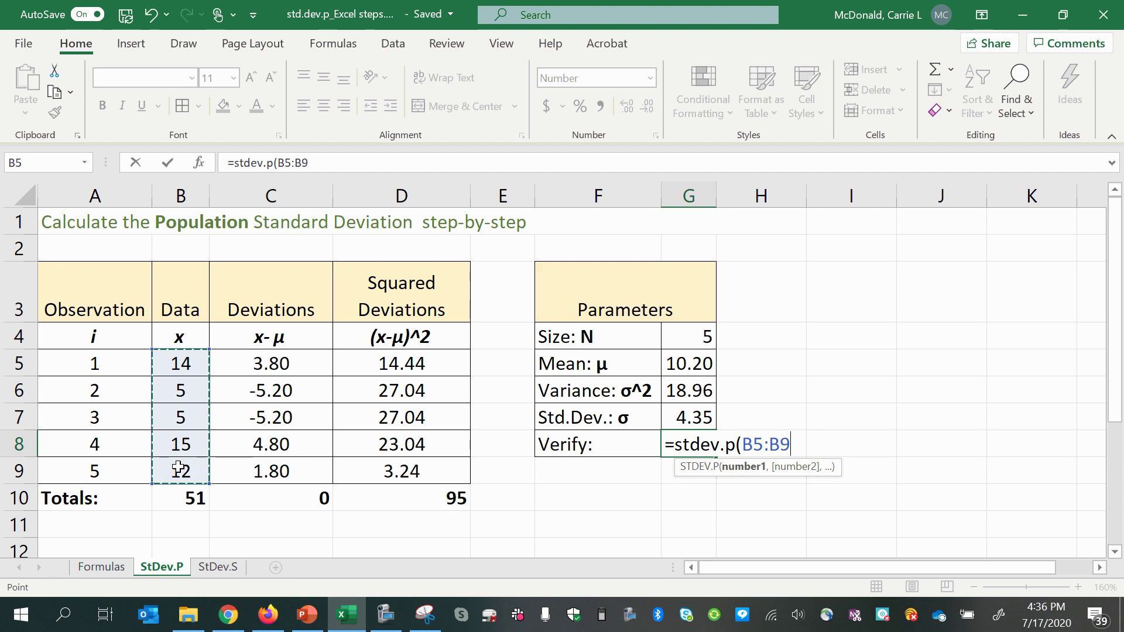
key(Return)
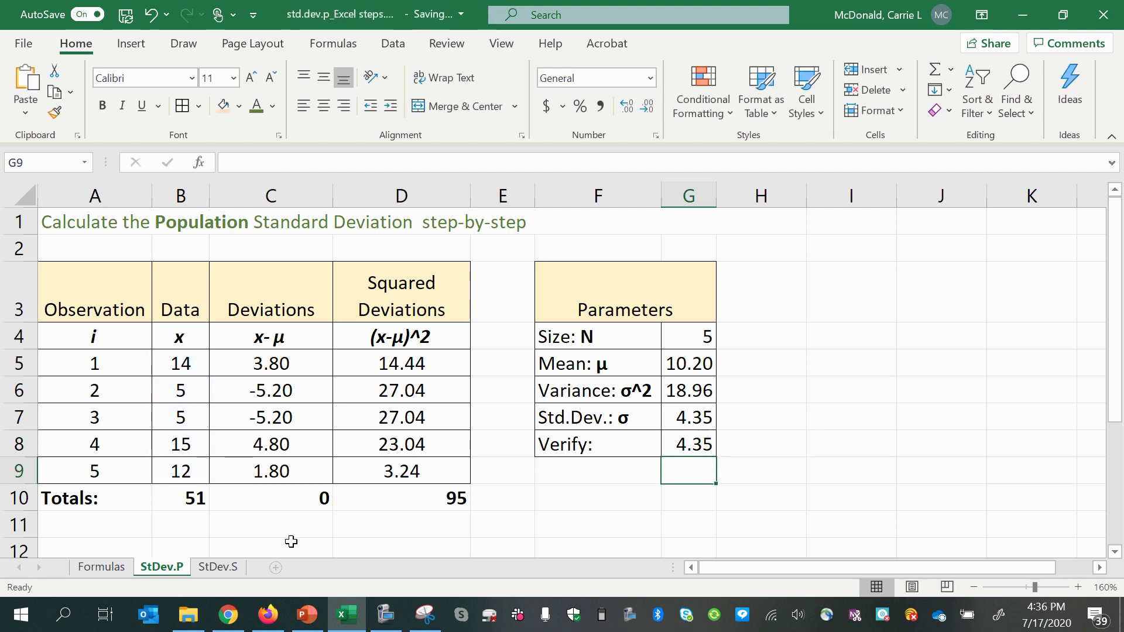
click(679, 452)
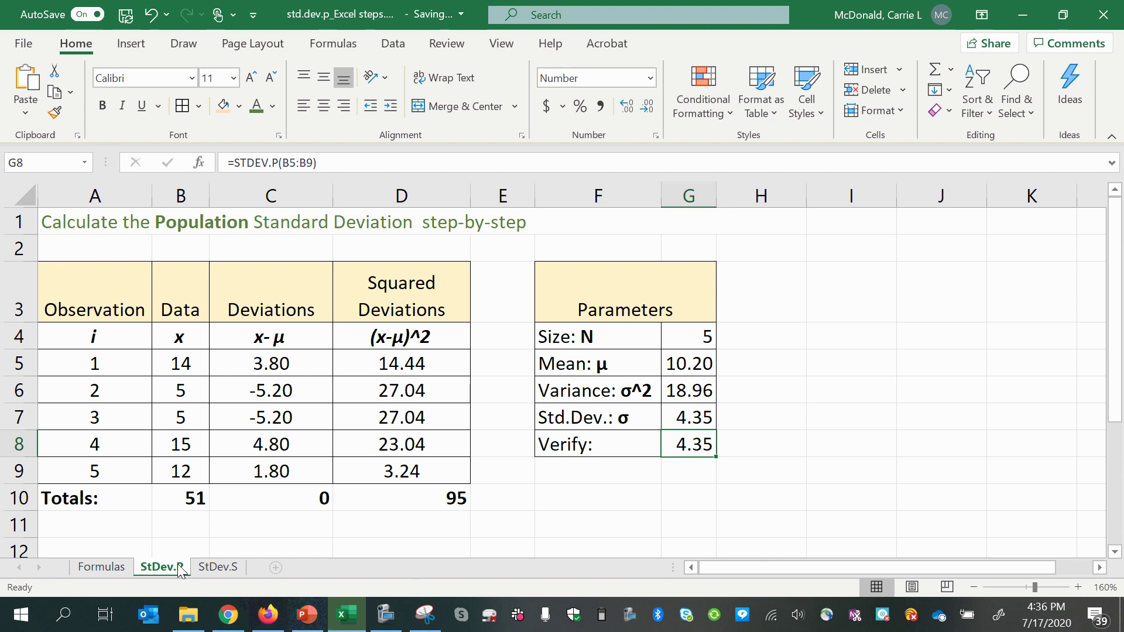
Step: Switch to the StDev.S sheet and inspect its deviation, squared-deviation and n-1 formulas
click(211, 569)
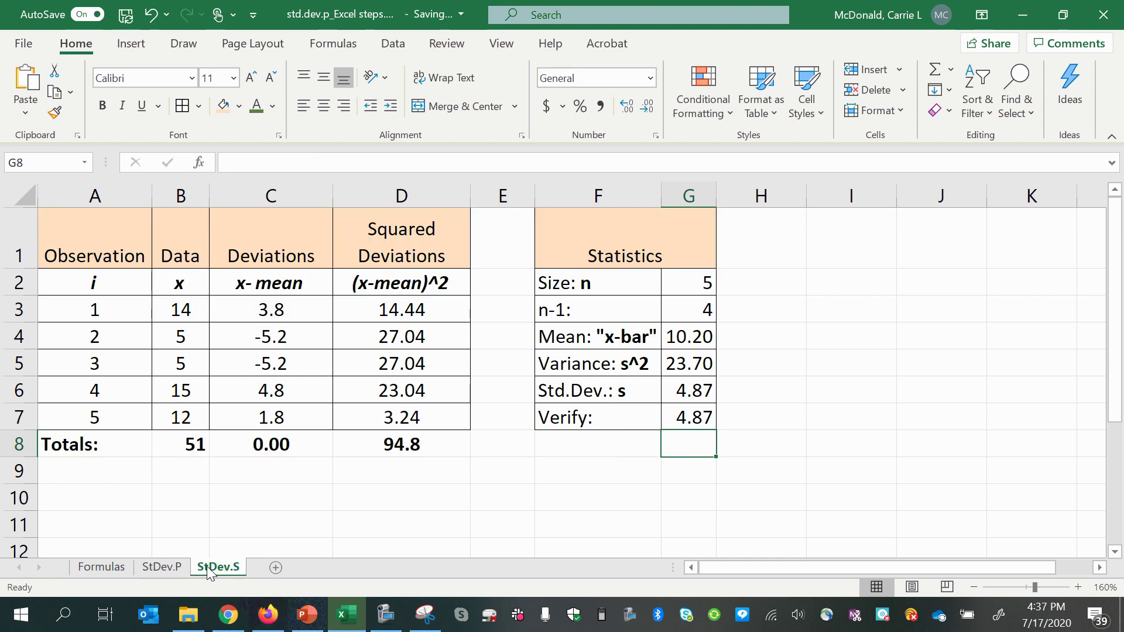
drag(240, 316, 258, 398)
click(425, 319)
drag(427, 327, 444, 417)
click(677, 318)
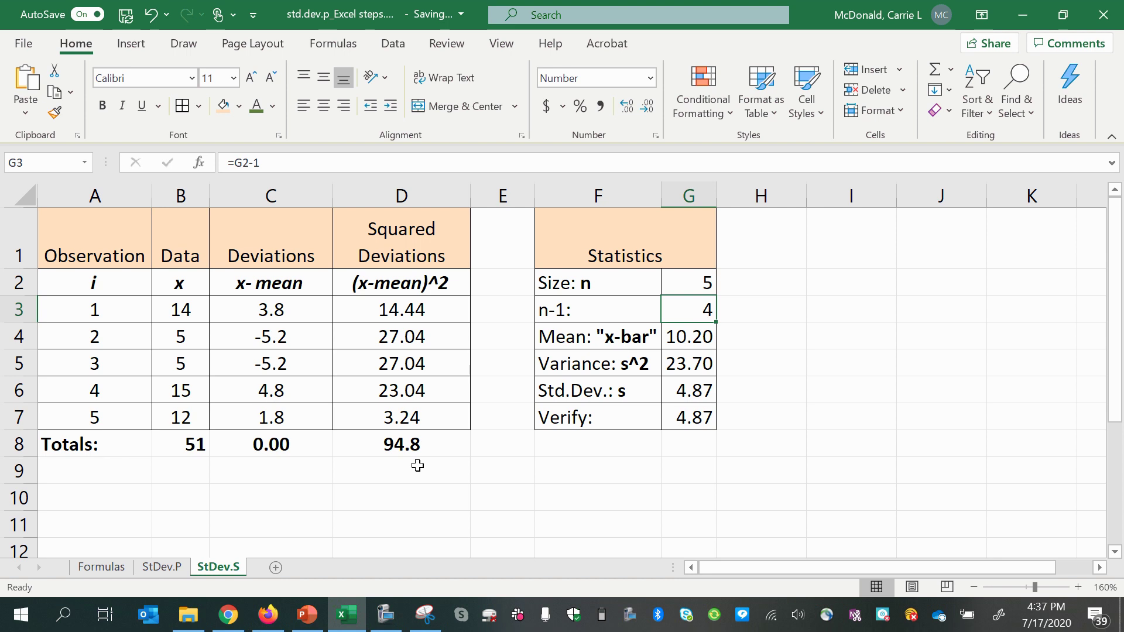
click(405, 442)
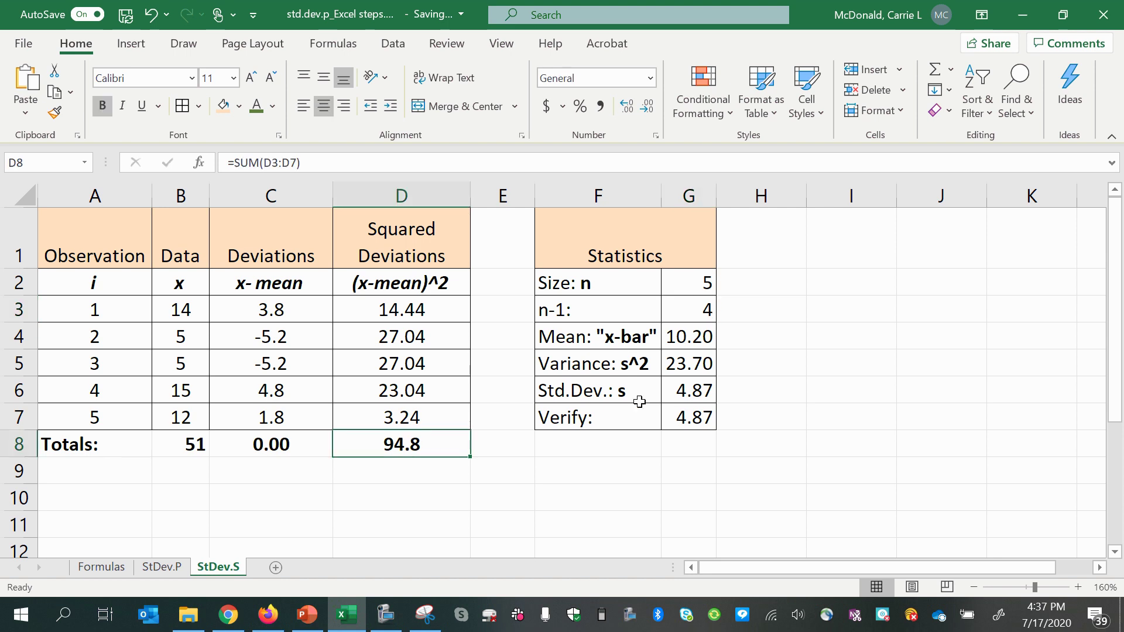
click(695, 286)
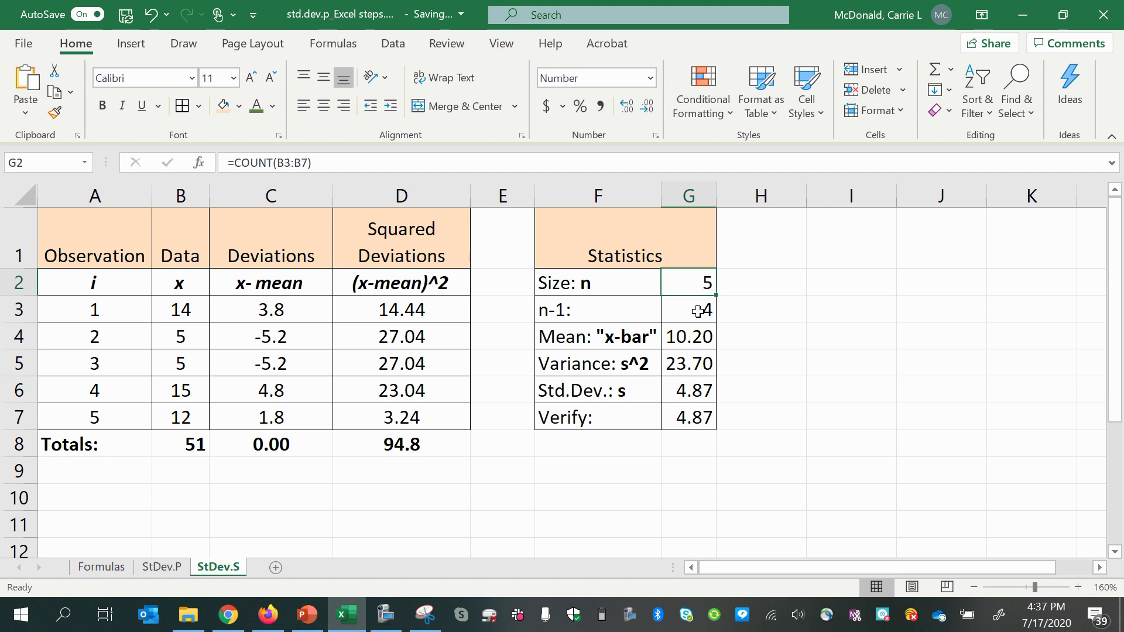
Step: Rewrite the n-1 cell G3 as =G2-1, giving 4
click(697, 311)
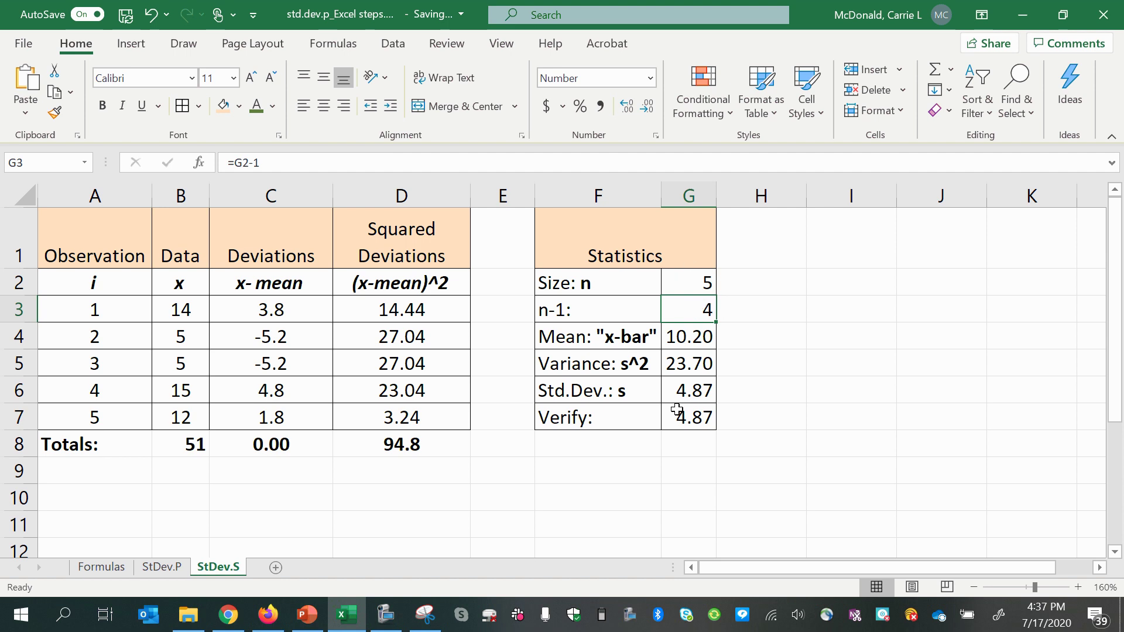
text(=)
click(675, 282)
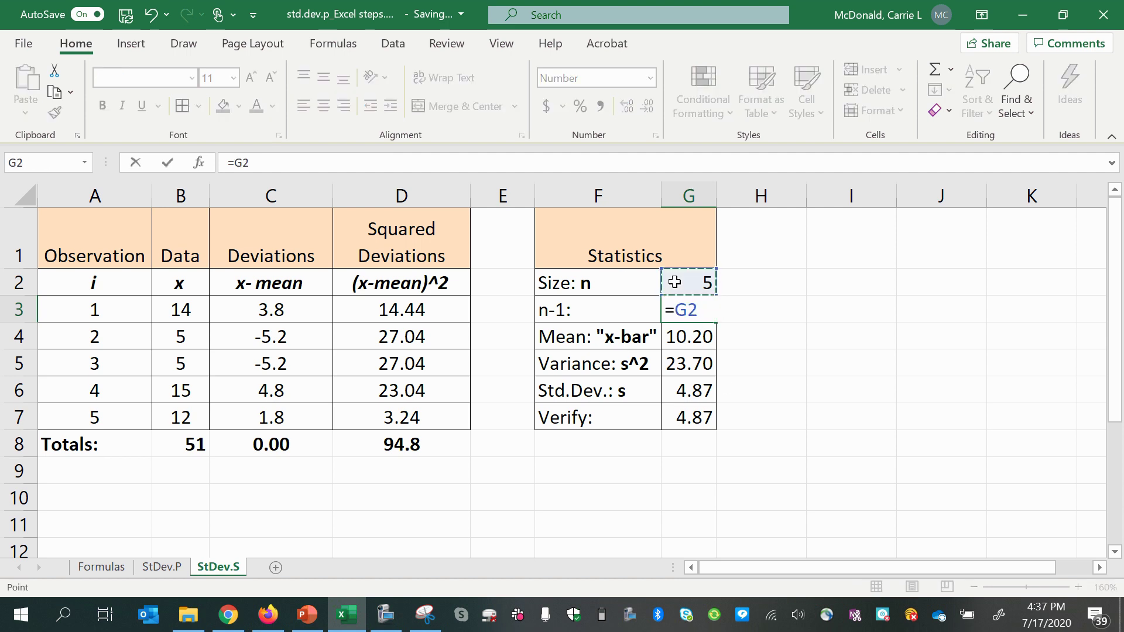
text(-1)
key(Return)
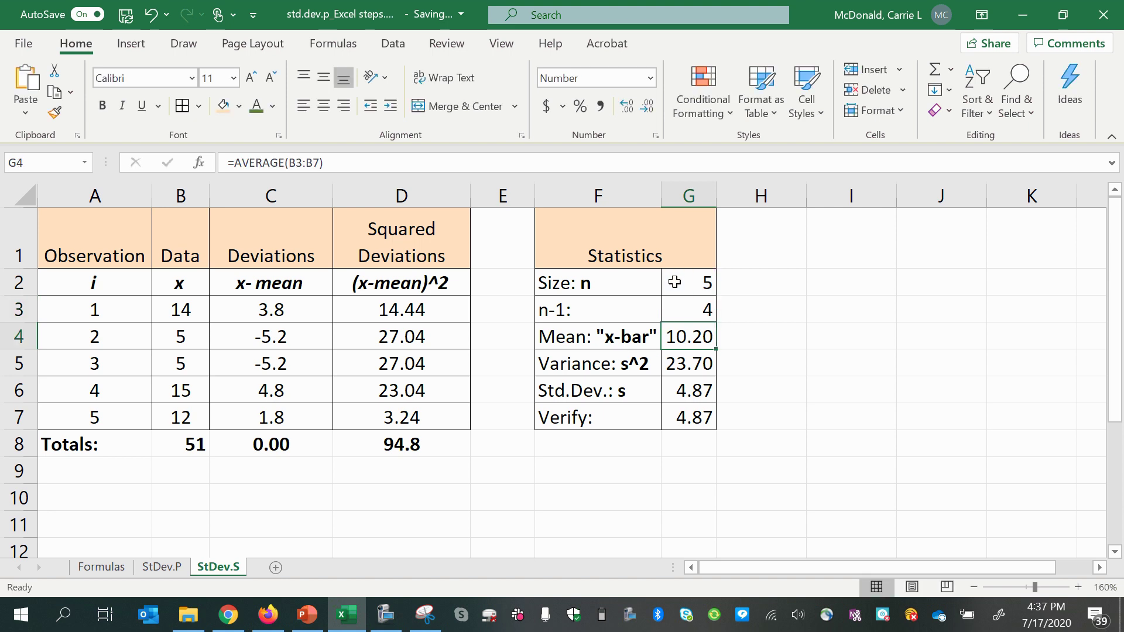
click(692, 367)
text(=)
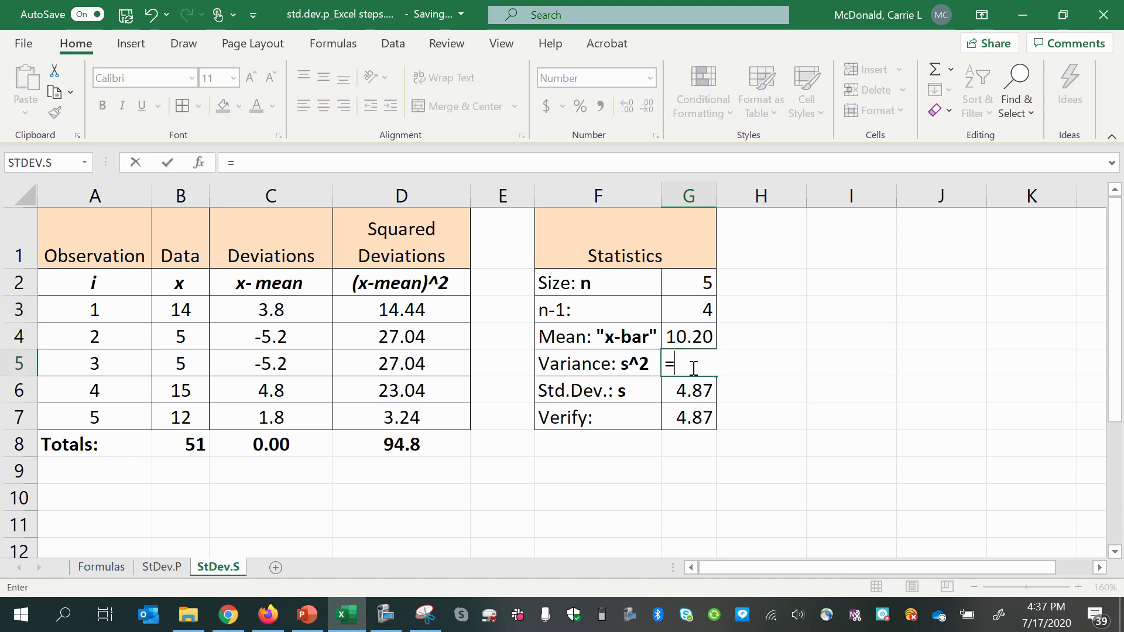
Step: Set the sample variance in G5 to =D8/G3, giving 23.70
click(434, 442)
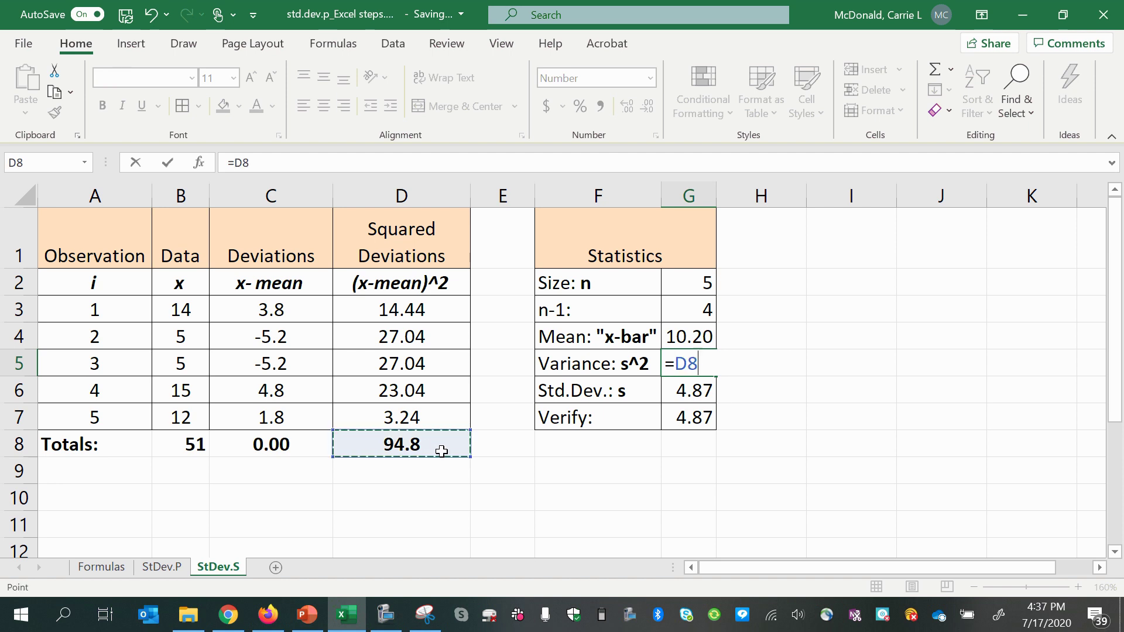
text(/)
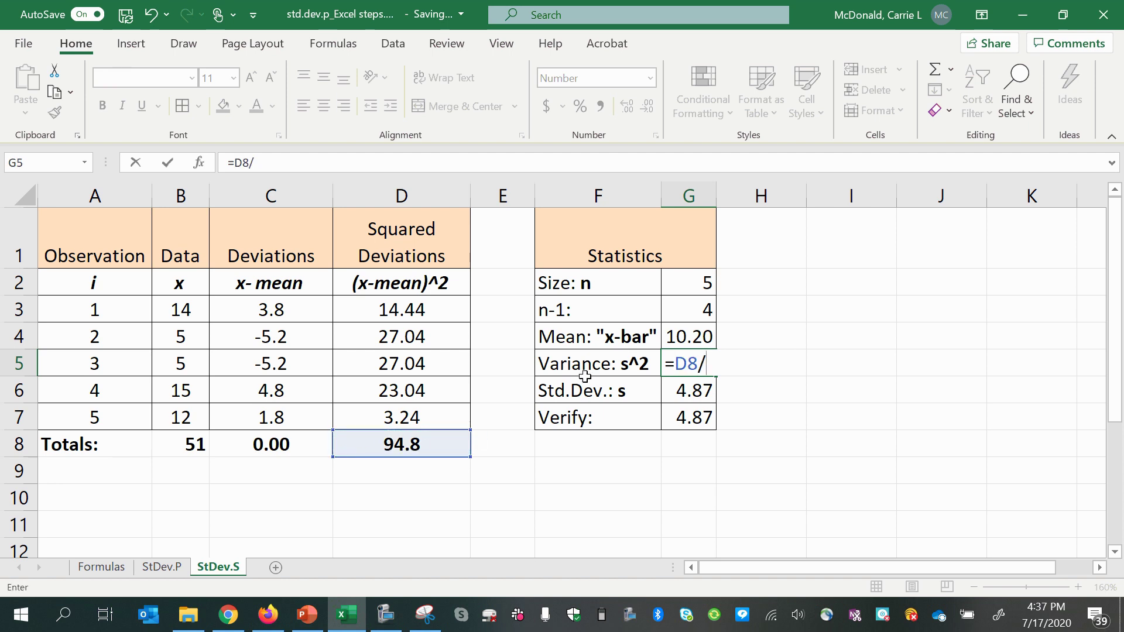
click(692, 300)
key(Return)
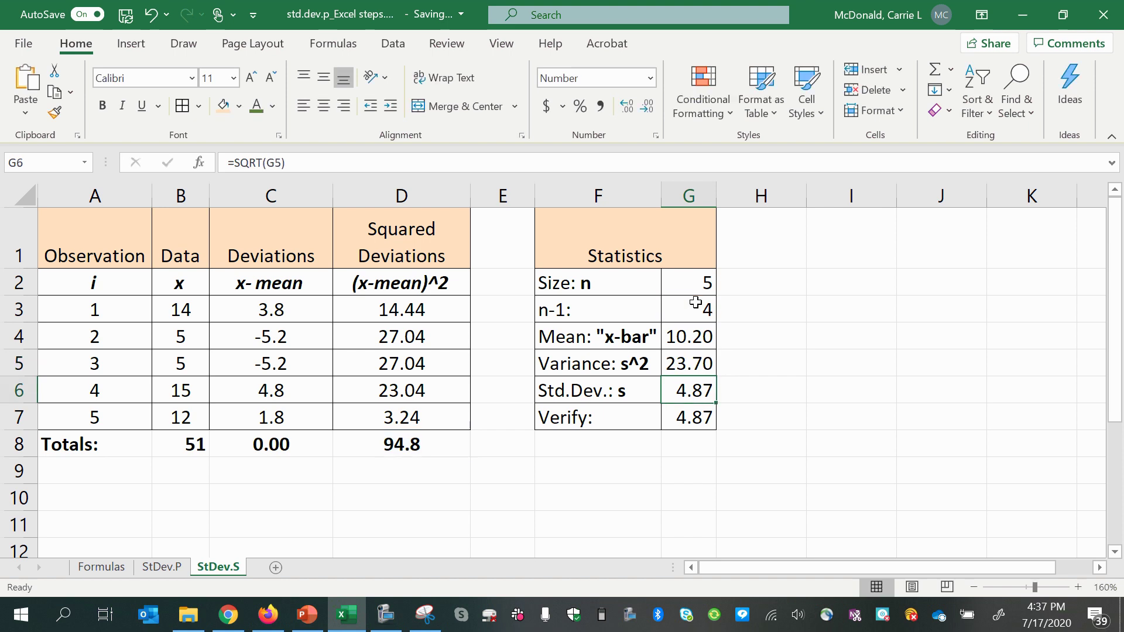
click(677, 370)
click(685, 394)
Step: Enter =STDEV.S(B3:B7) in G7 and compare it with the 4.87 standard deviation
click(701, 426)
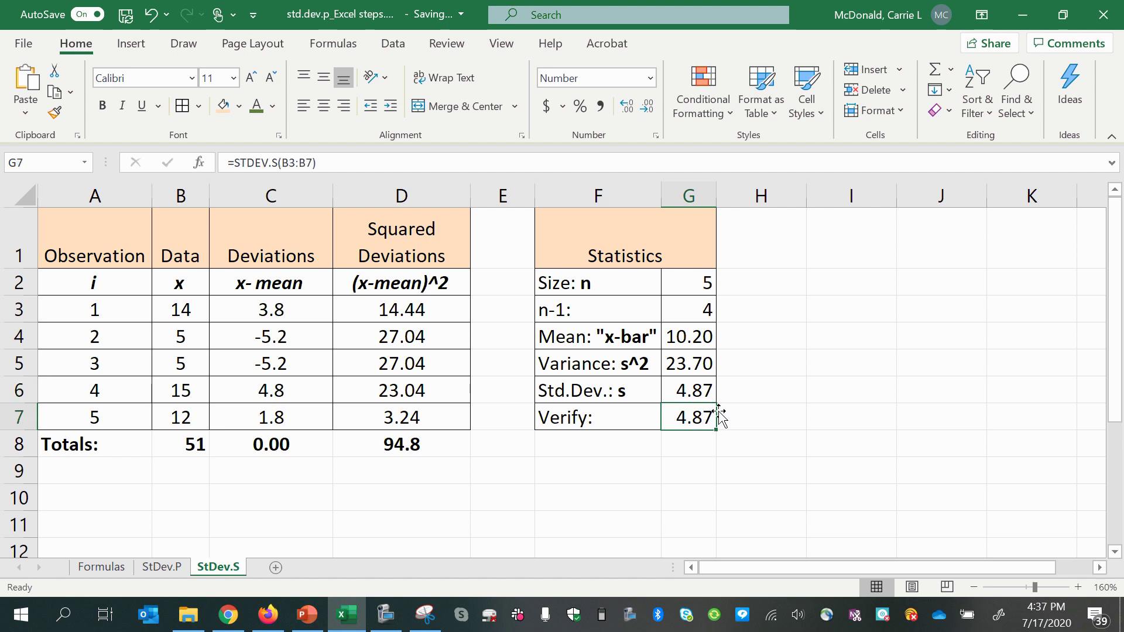
text(=std)
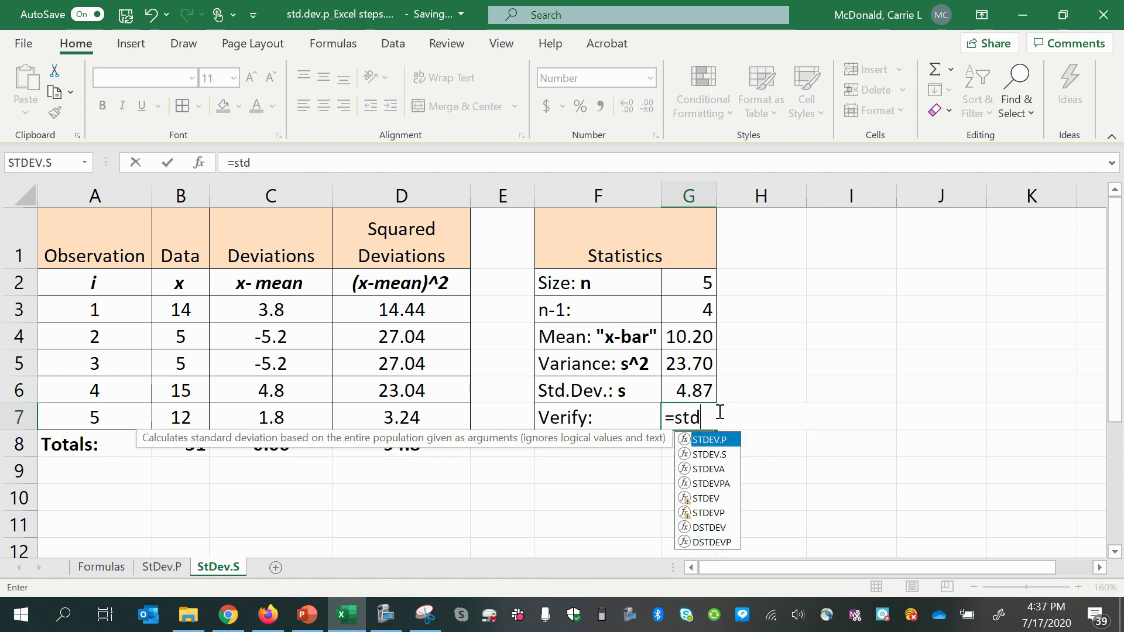
text(ev.s()
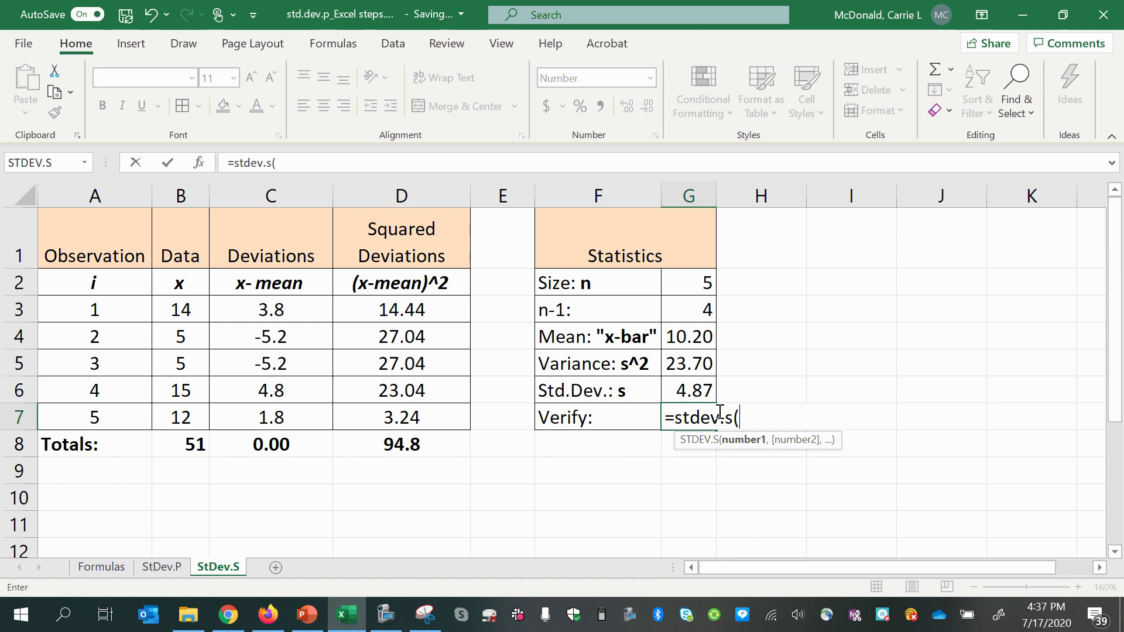
drag(182, 310, 174, 416)
key(Return)
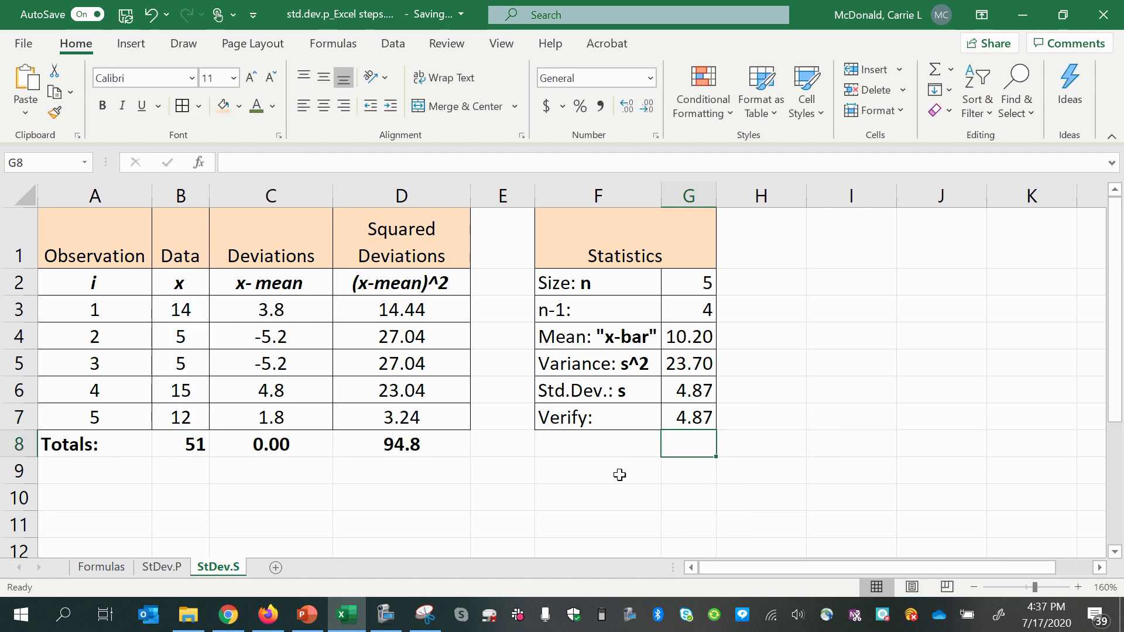
drag(692, 399, 691, 417)
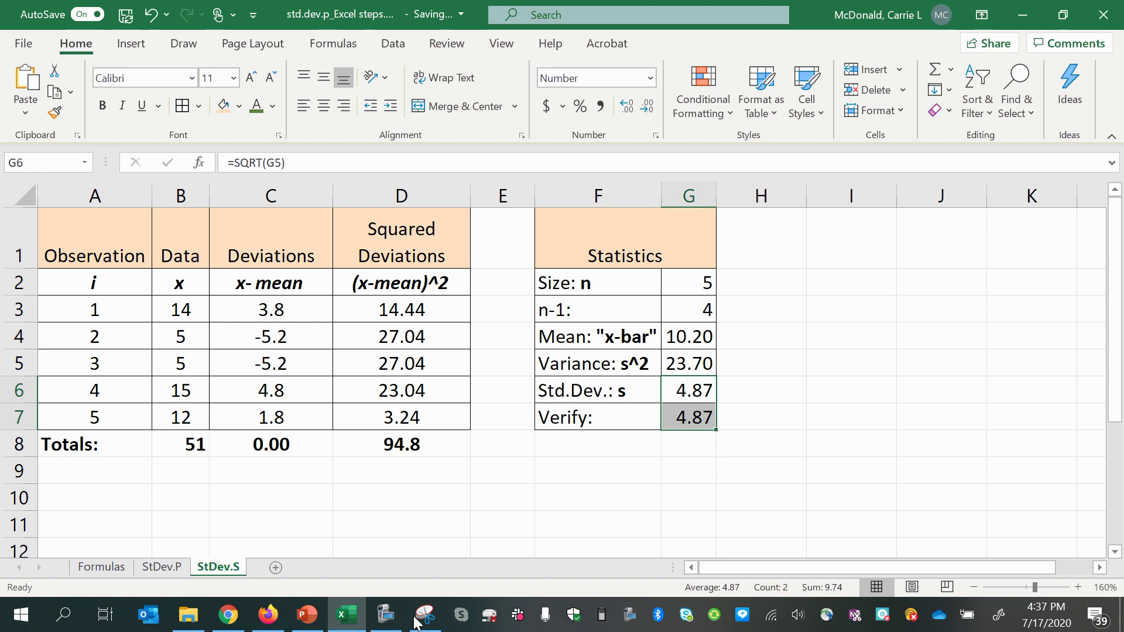